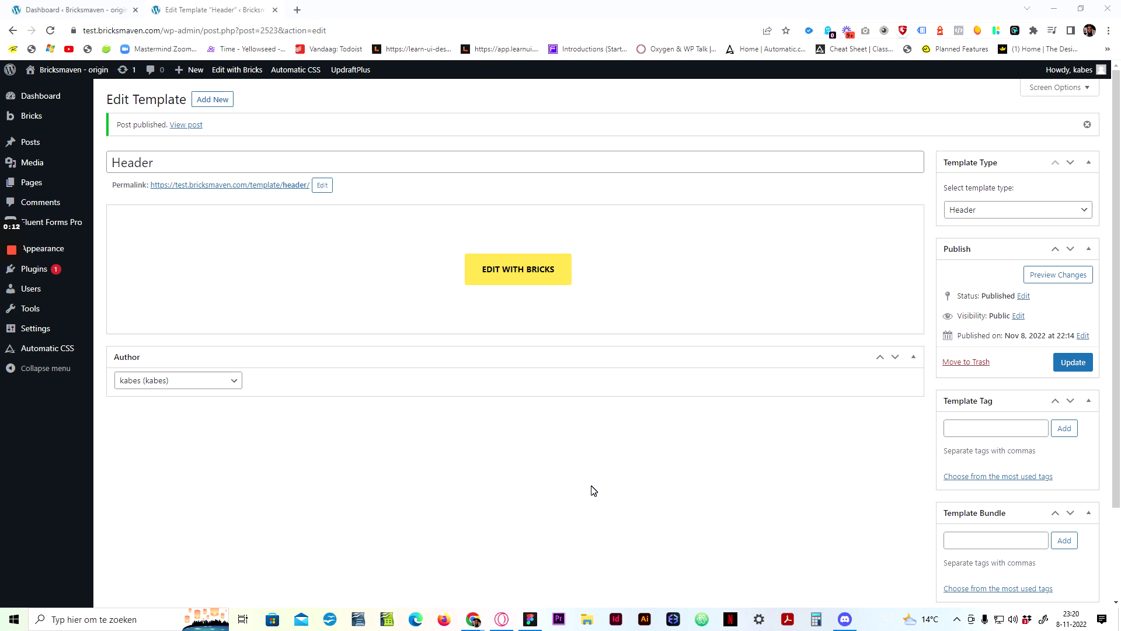
Open Bricks Settings on the Templates tab to reach the remote templates URL and password fields.
left_click(45, 6)
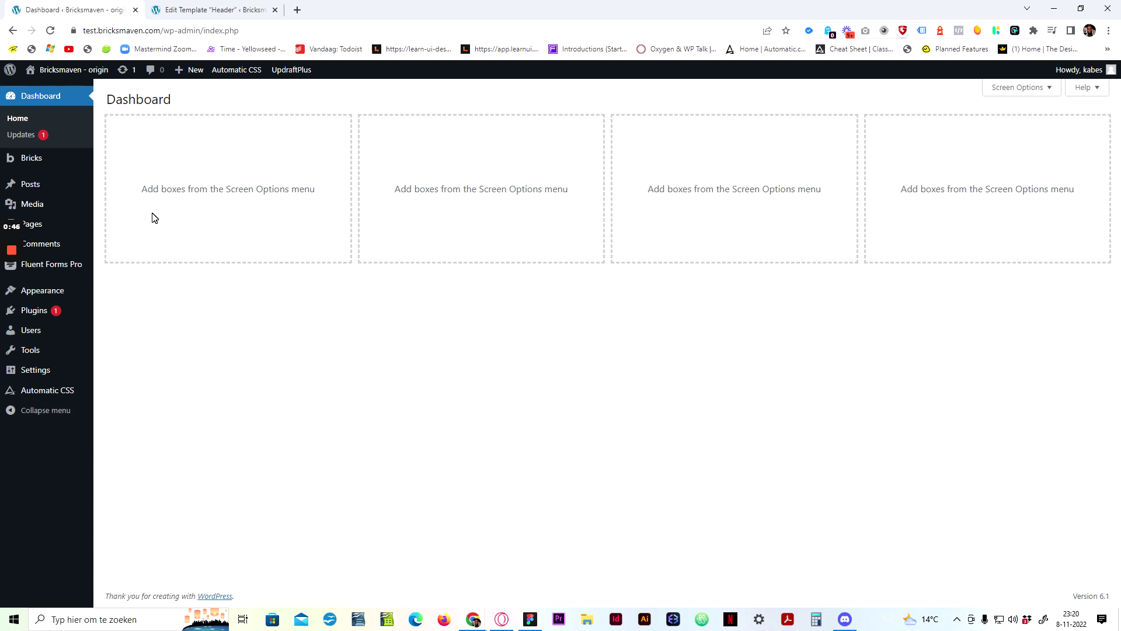
mouse_move(68, 174)
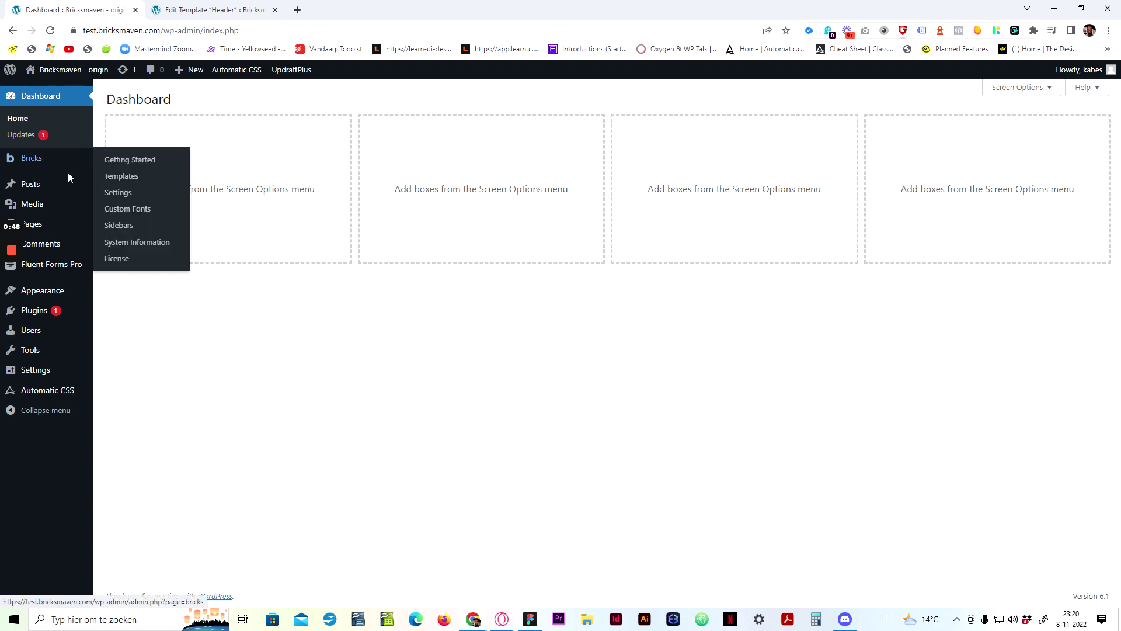
left_click(127, 193)
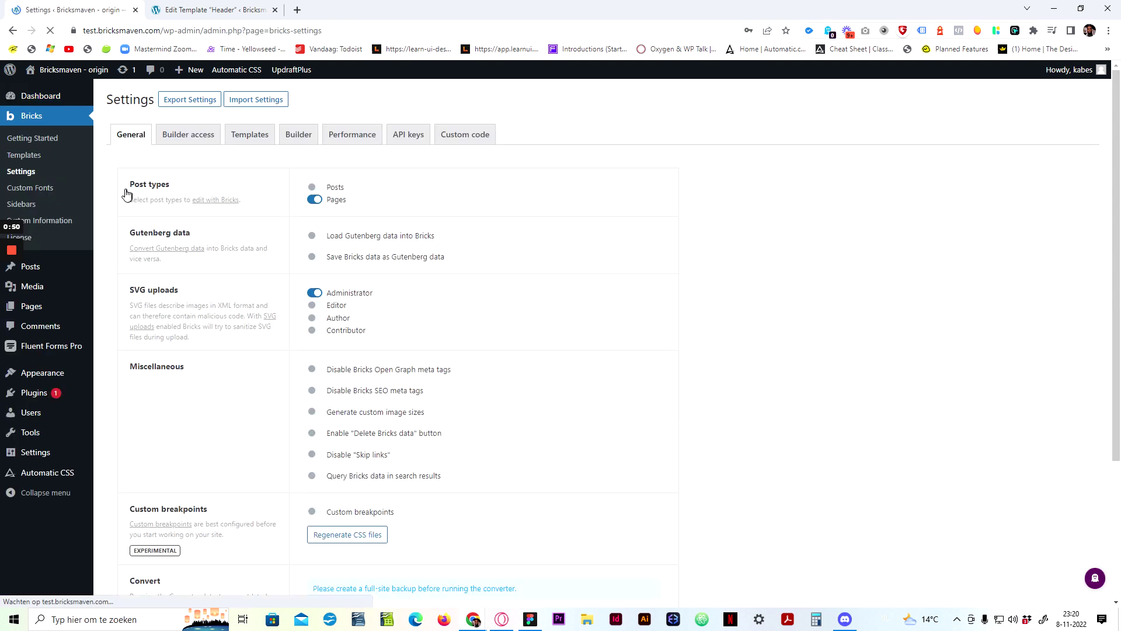
left_click(259, 142)
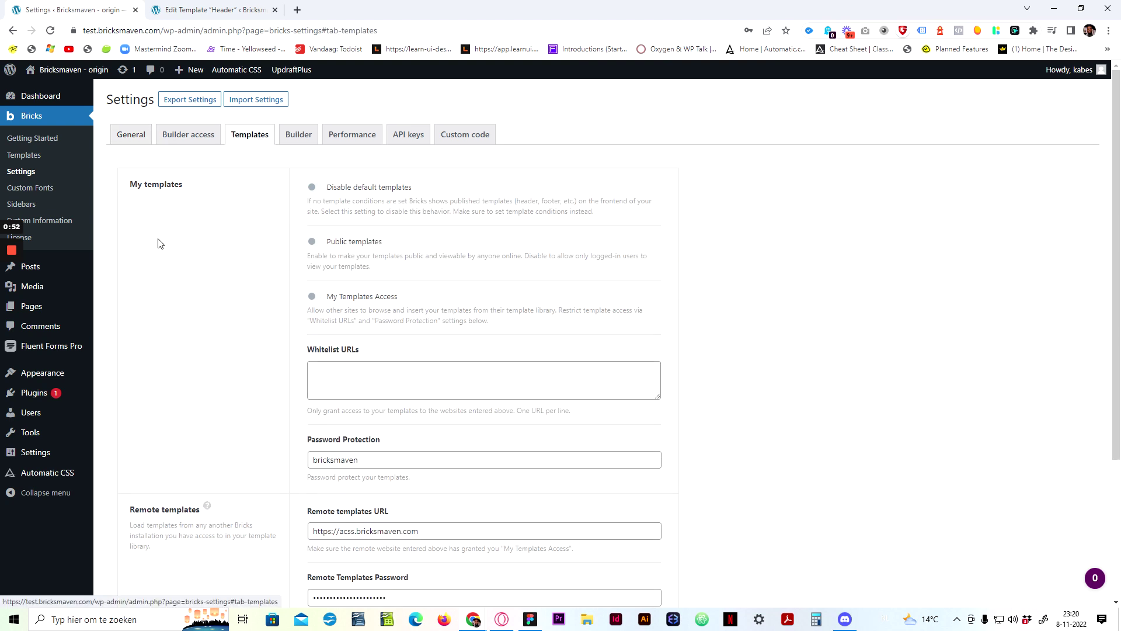
scroll(167, 295, "down", 3)
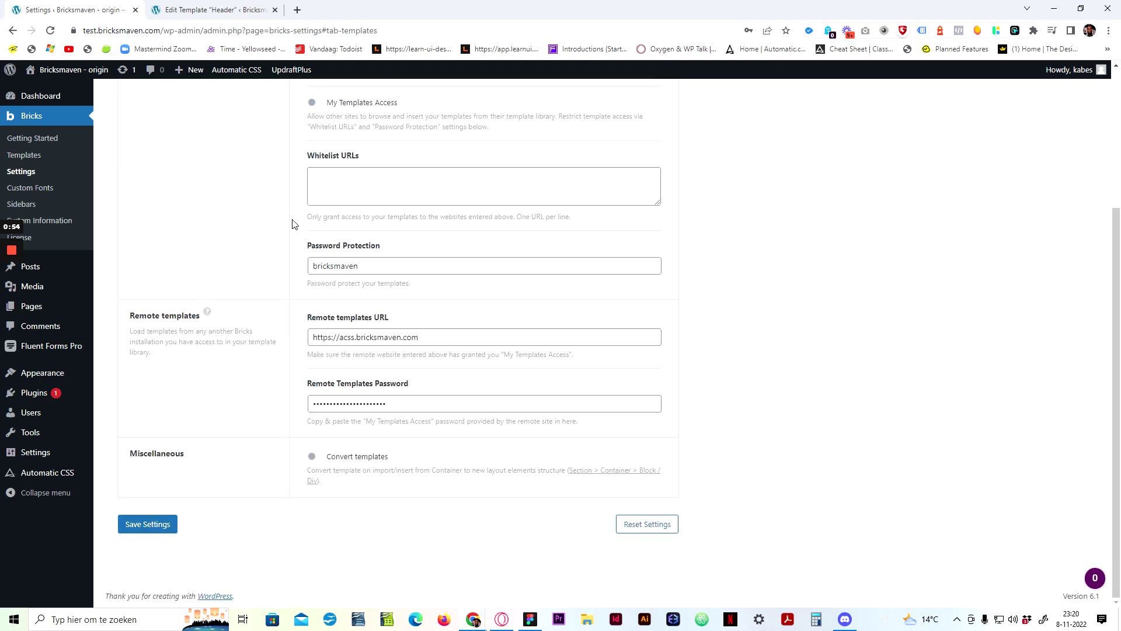
left_click_drag(134, 316, 220, 355)
left_click_drag(312, 337, 418, 337)
left_click(419, 337)
left_click_drag(336, 337, 375, 337)
left_click(418, 337)
left_click(418, 337)
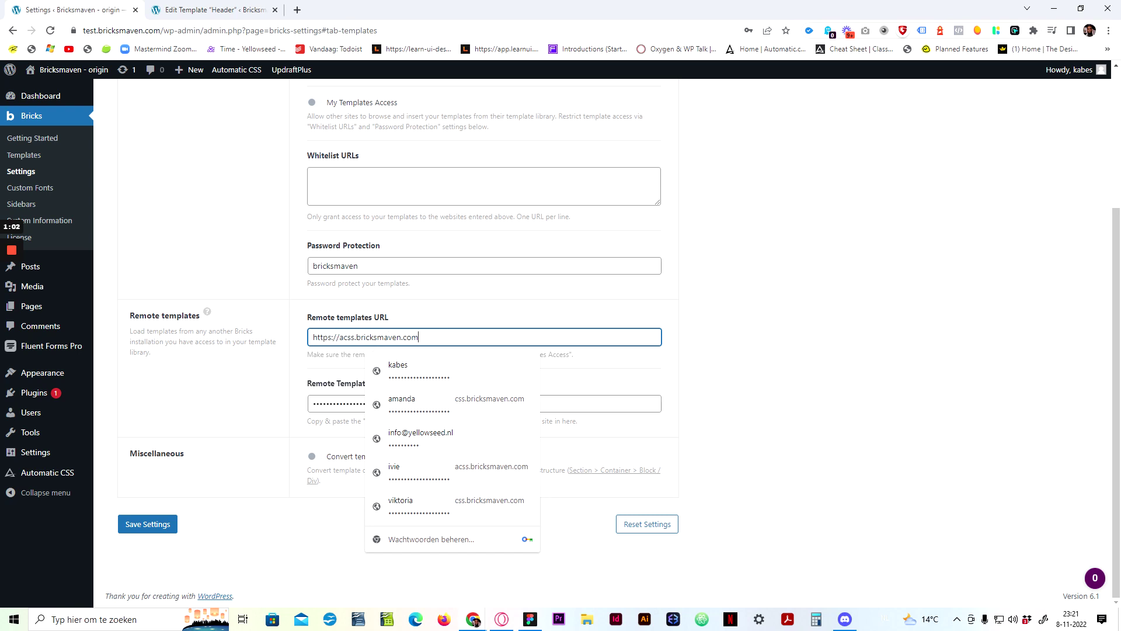
left_click_drag(337, 337, 418, 337)
left_click(419, 337)
Save the Bricks template settings and go to the Header template editor tab.
left_click(300, 388)
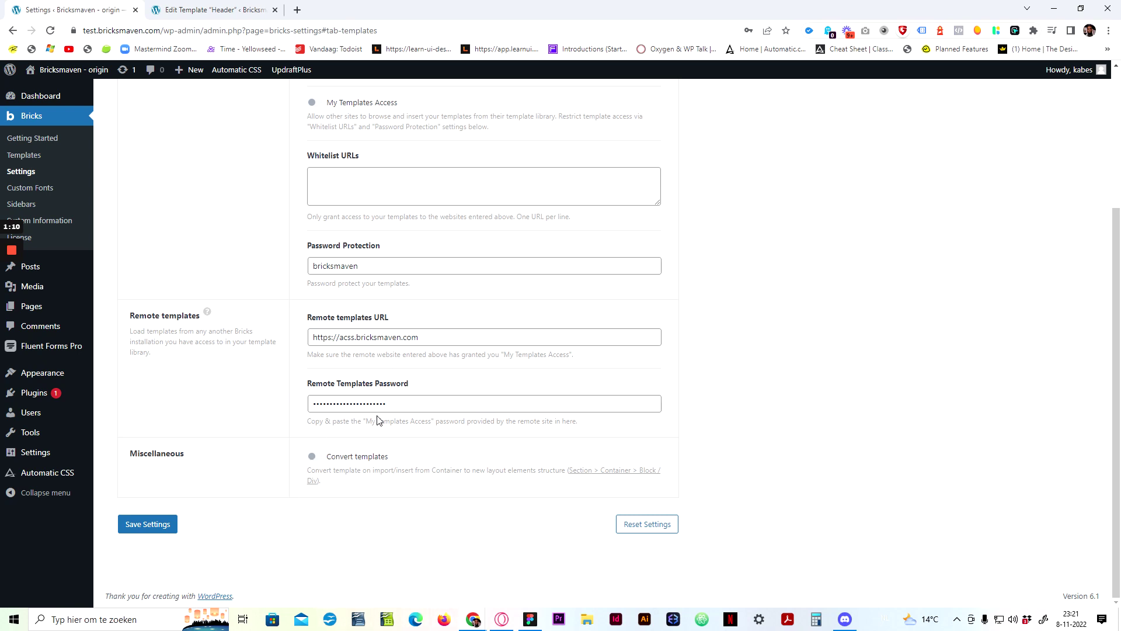
left_click(173, 528)
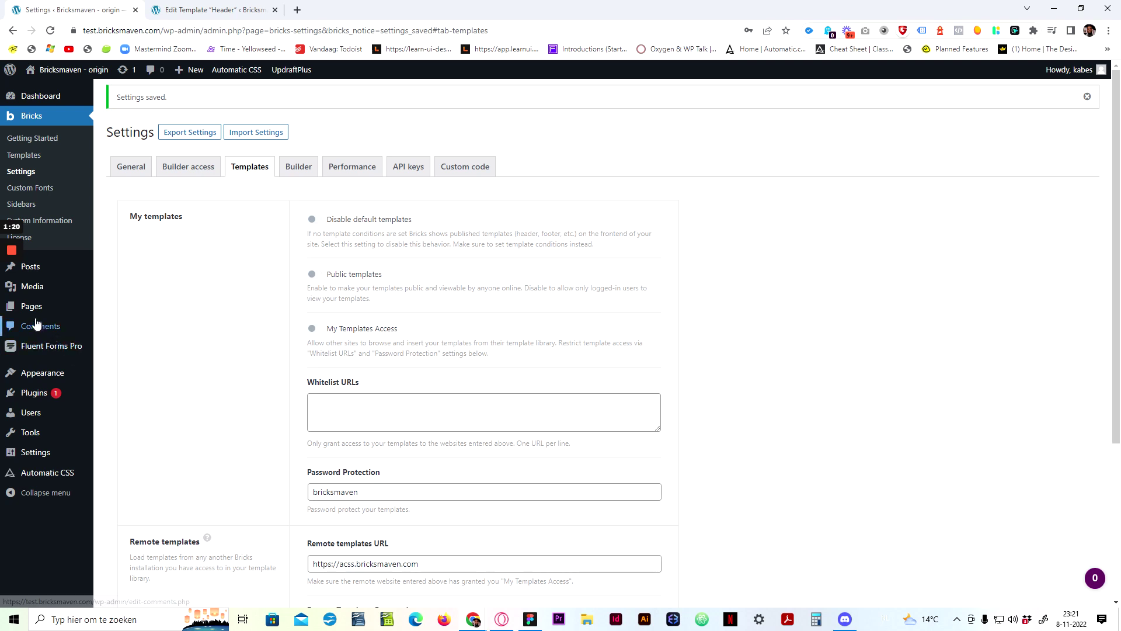
key("ctrl+Tab")
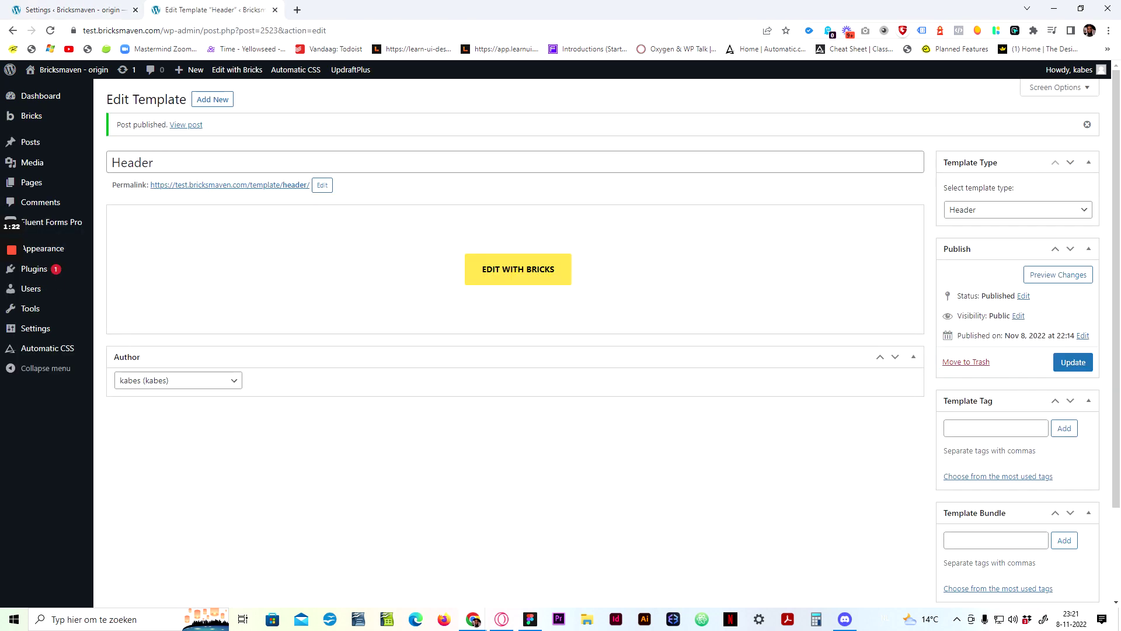
Open the Staging page in the Bricks builder in a new tab.
left_click(32, 188)
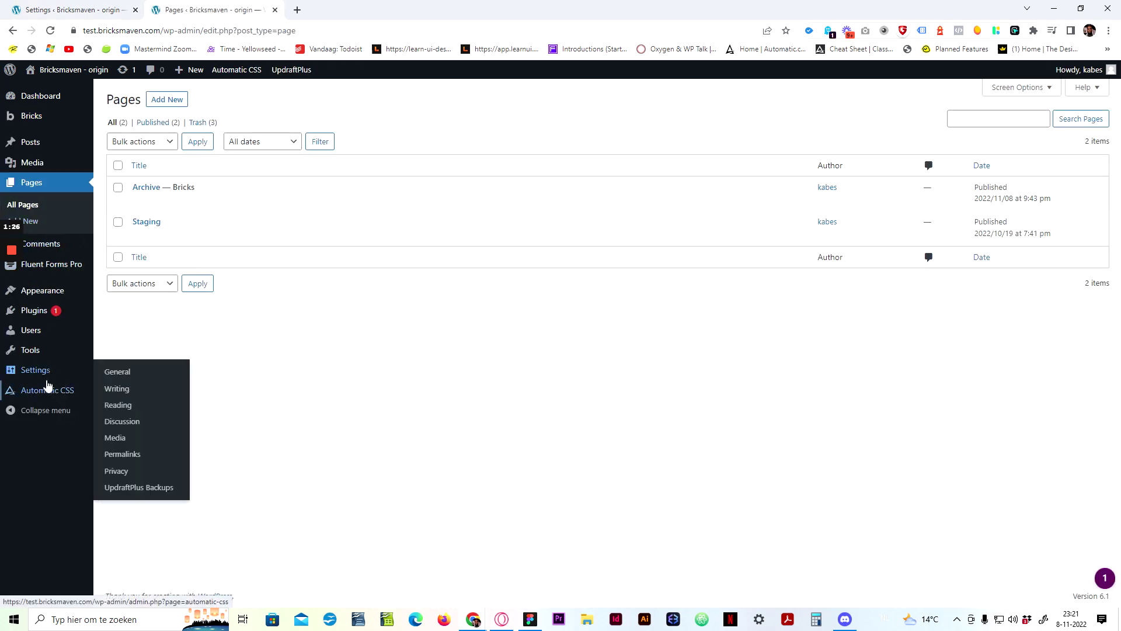
mouse_move(46, 118)
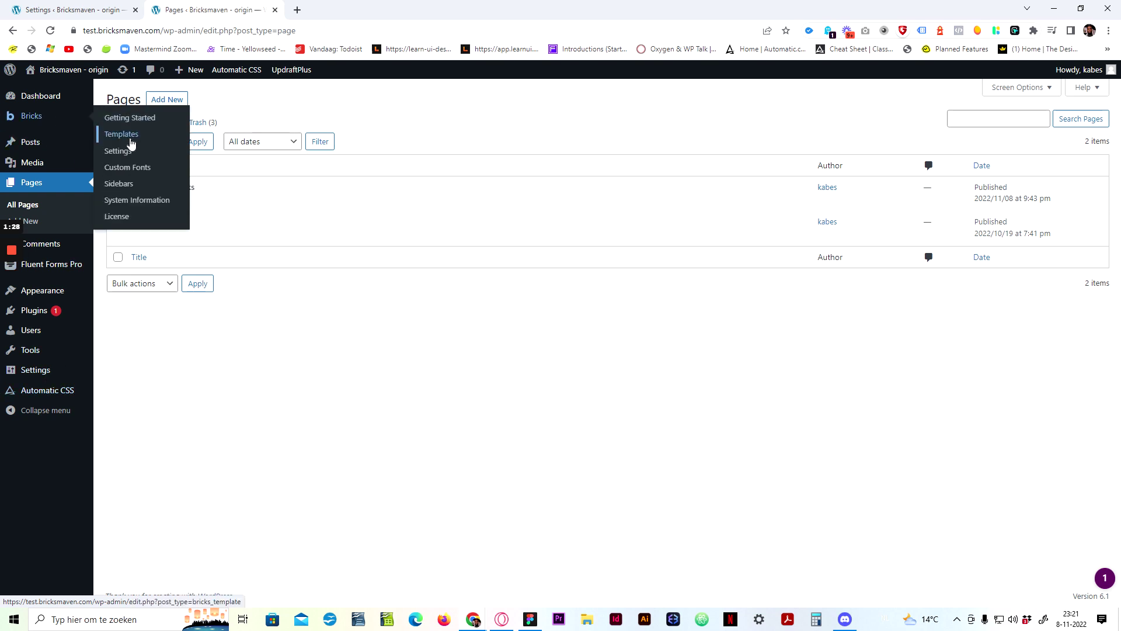
mouse_move(162, 237)
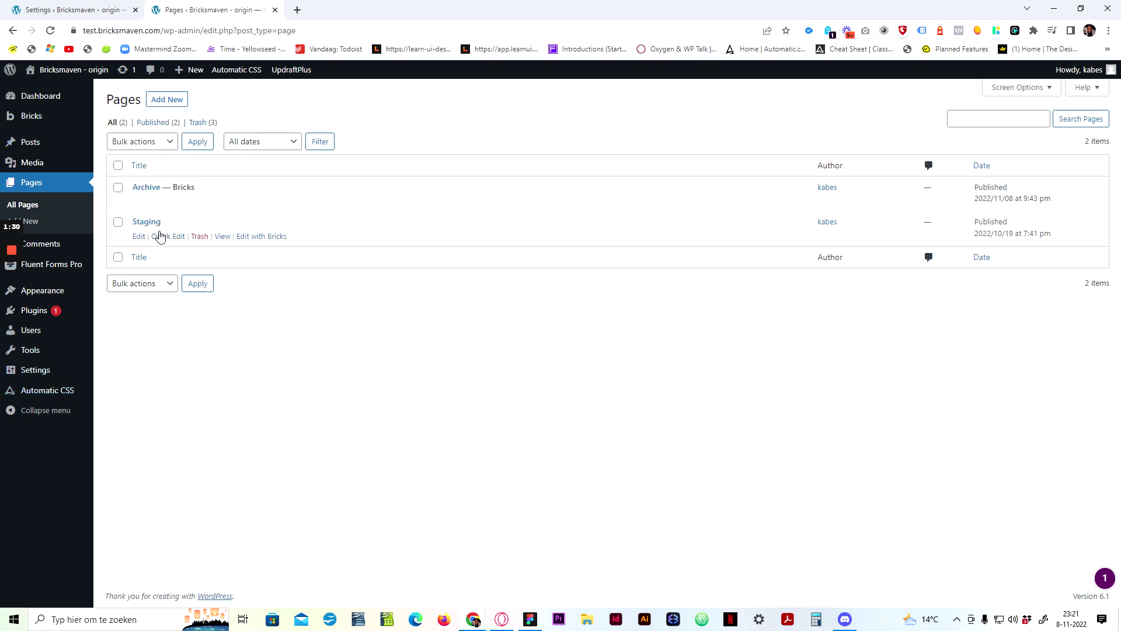
right_click(256, 237)
left_click(315, 244)
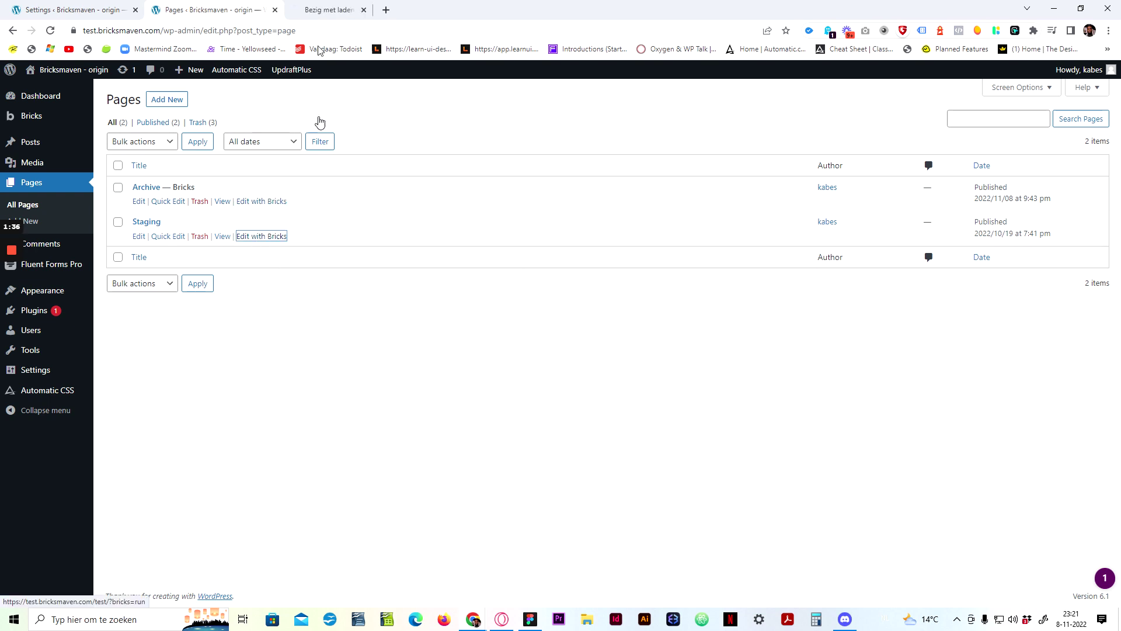
left_click(337, 9)
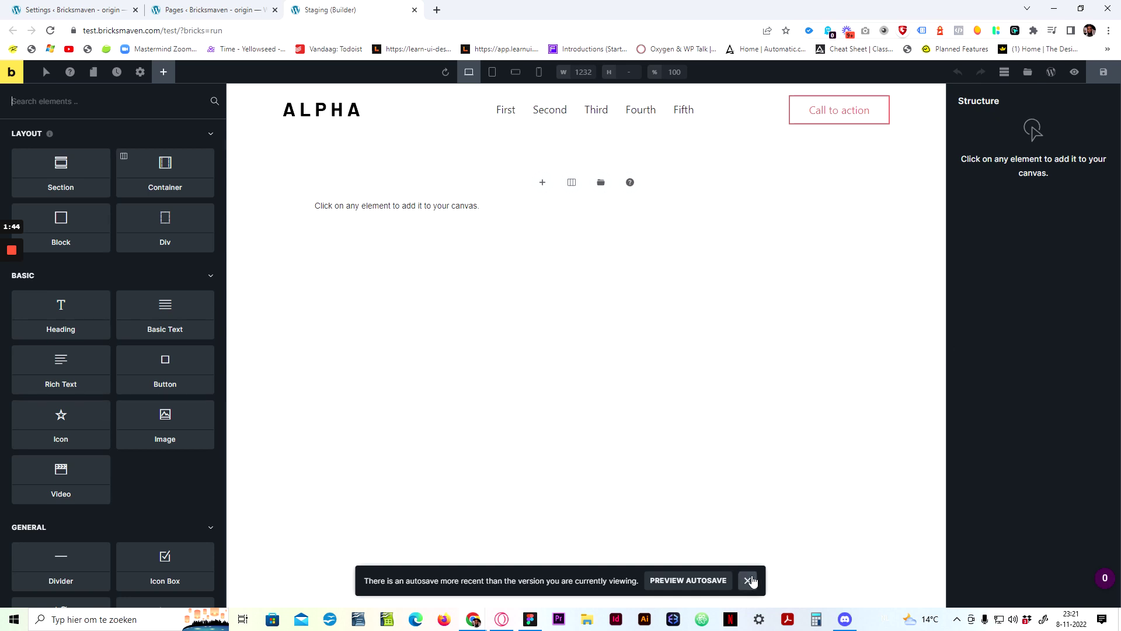
Dismiss the autosave notice and show the Remote Templates library.
left_click(748, 580)
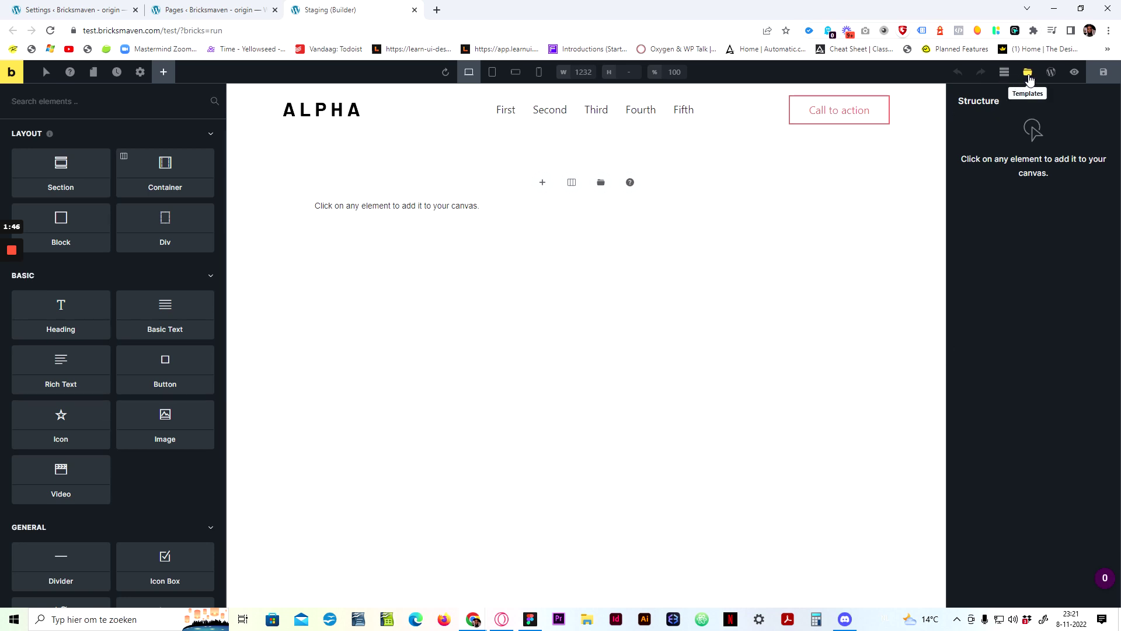
left_click(1028, 76)
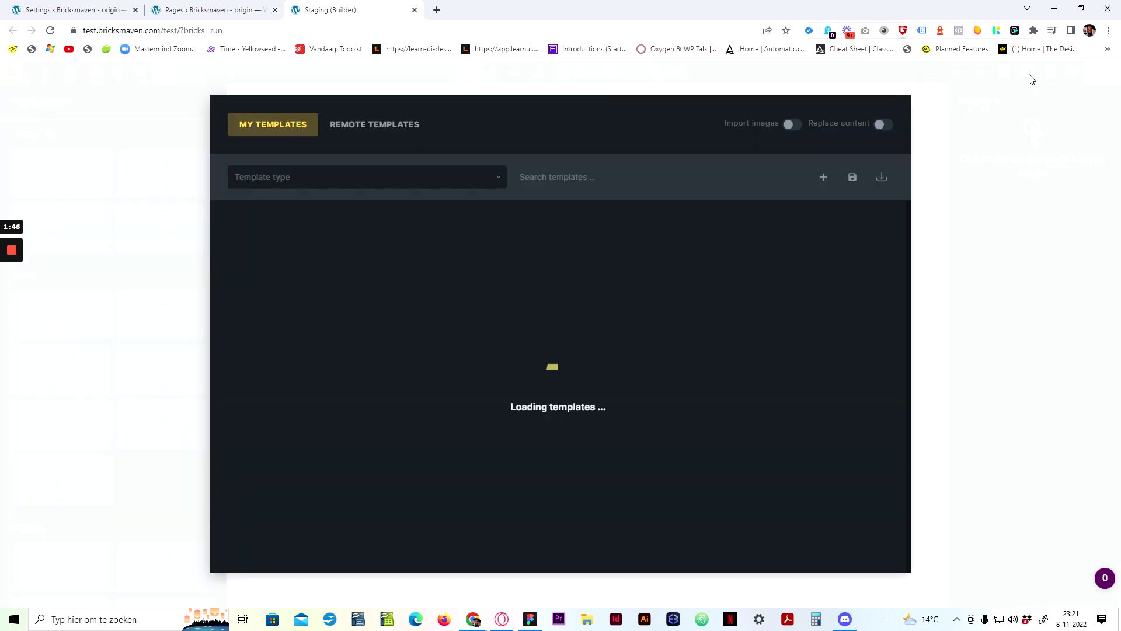
left_click(369, 127)
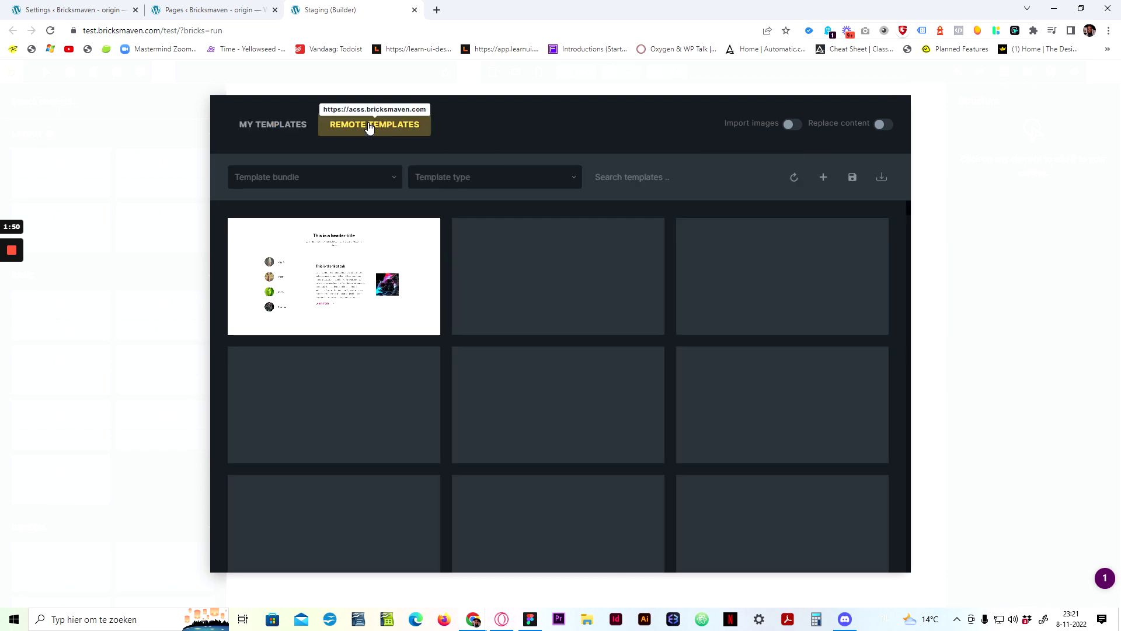
scroll(607, 366, "down", 10)
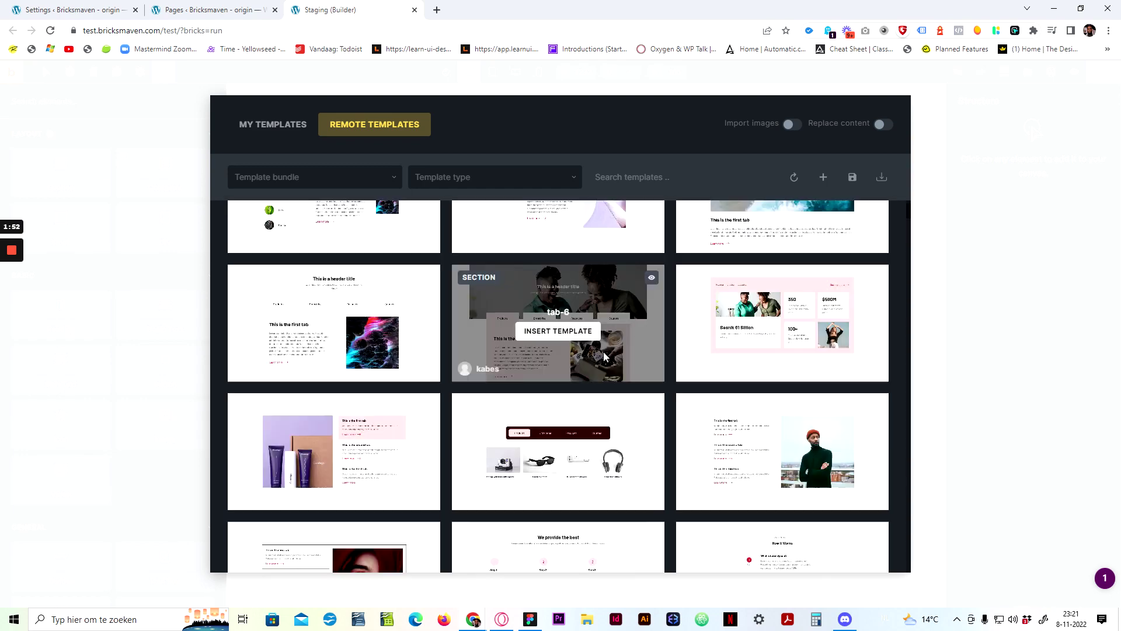
scroll(551, 370, "down", 10)
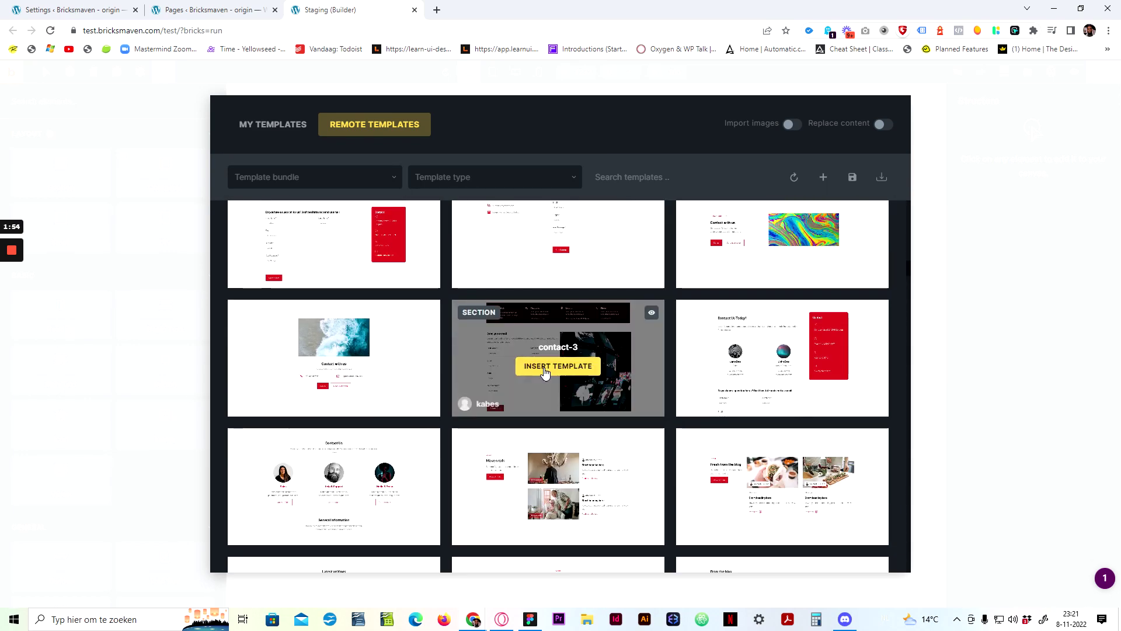
scroll(412, 307, "down", 10)
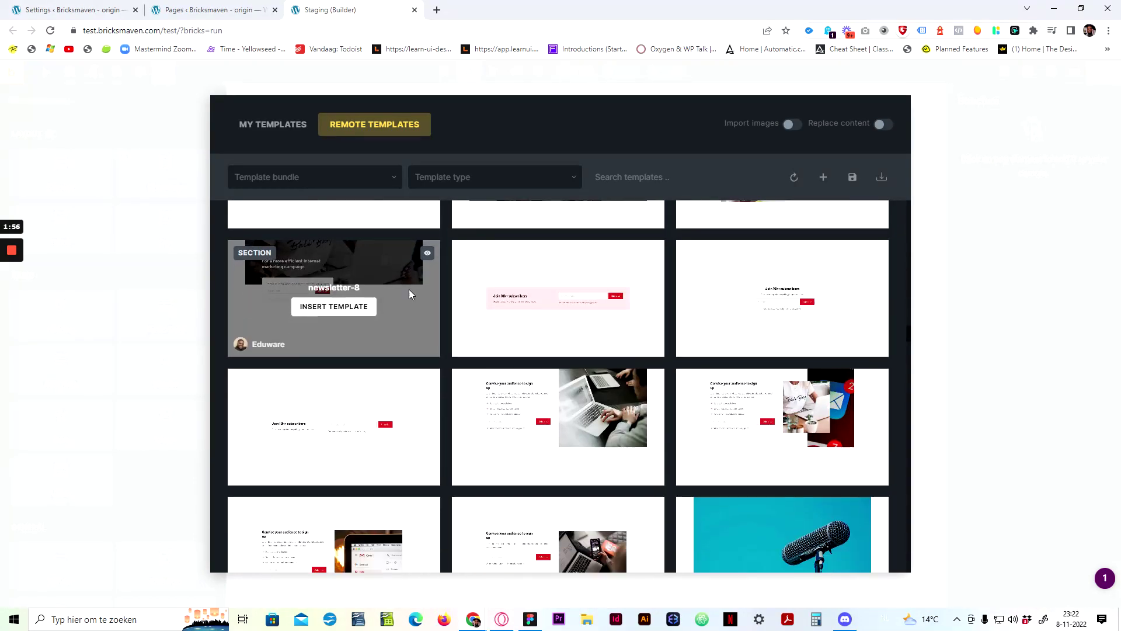
scroll(455, 346, "down", 10)
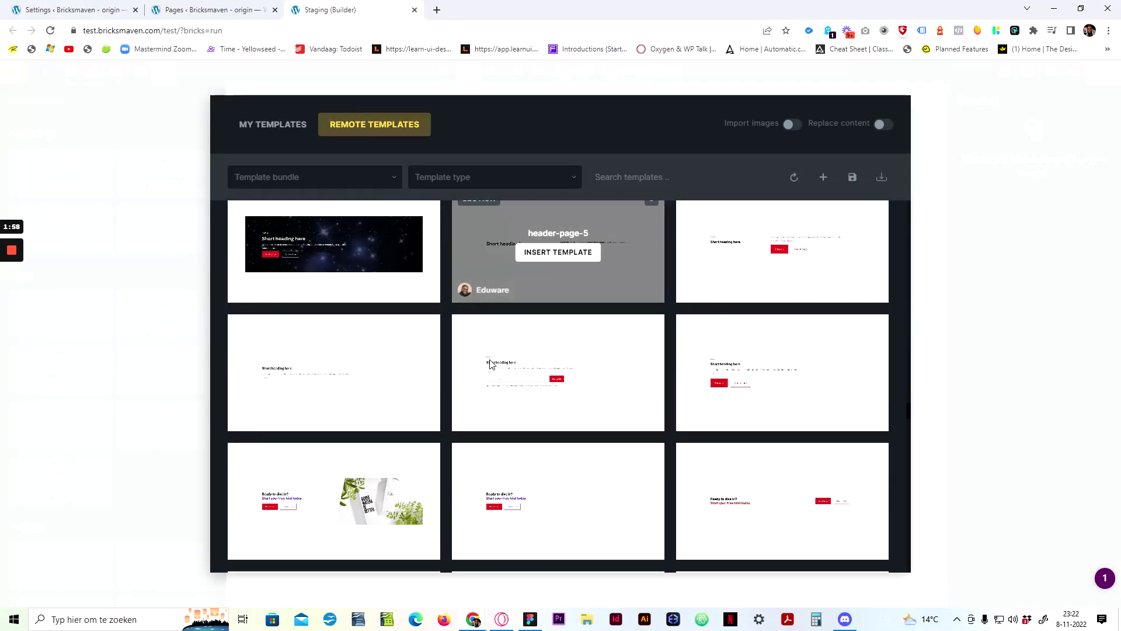
scroll(471, 387, "down", 10)
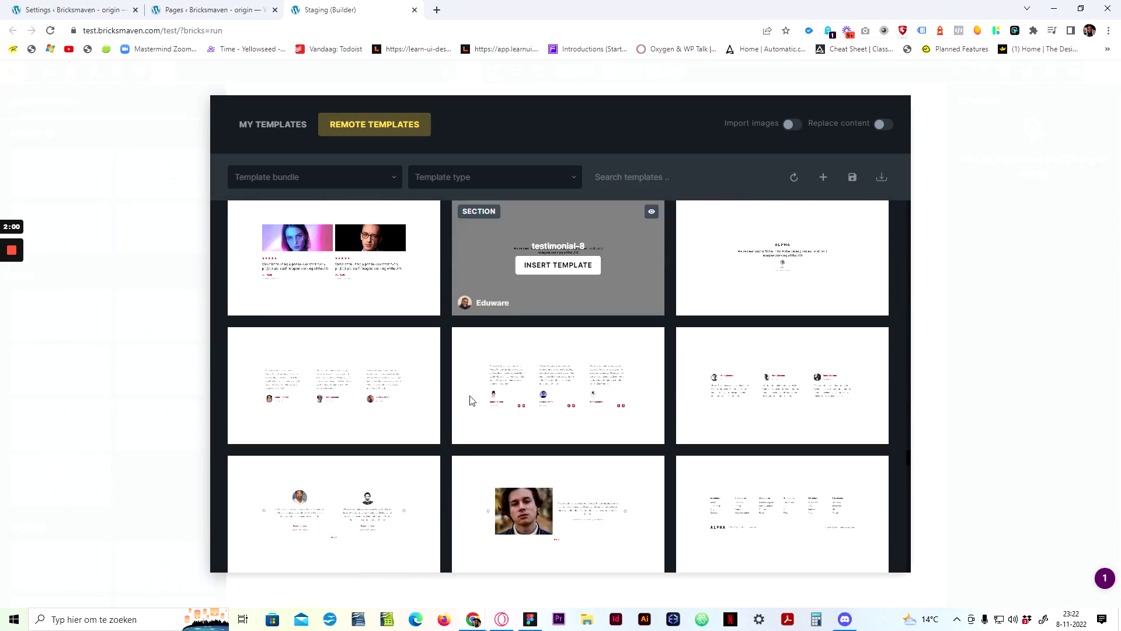
scroll(471, 402, "down", 10)
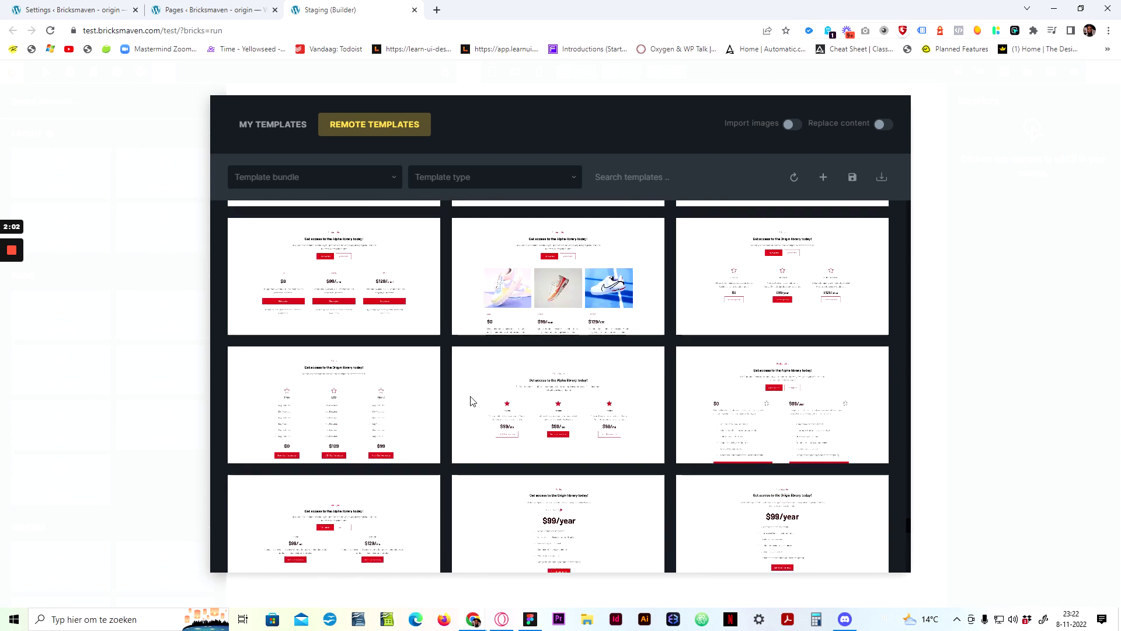
scroll(473, 401, "down", 3)
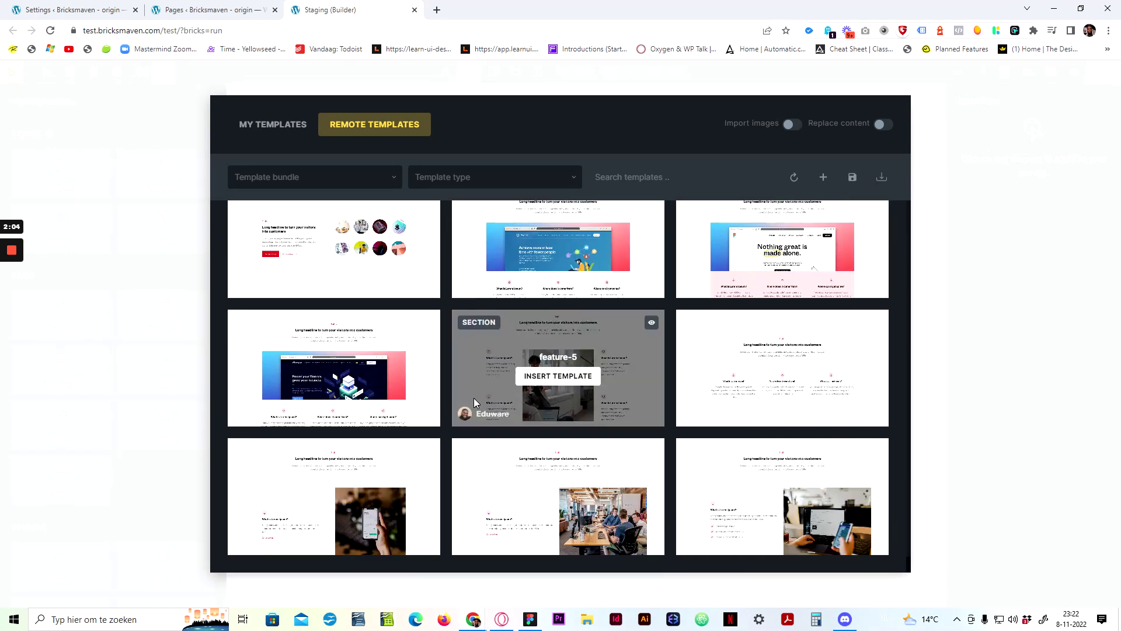
scroll(496, 435, "up", 10)
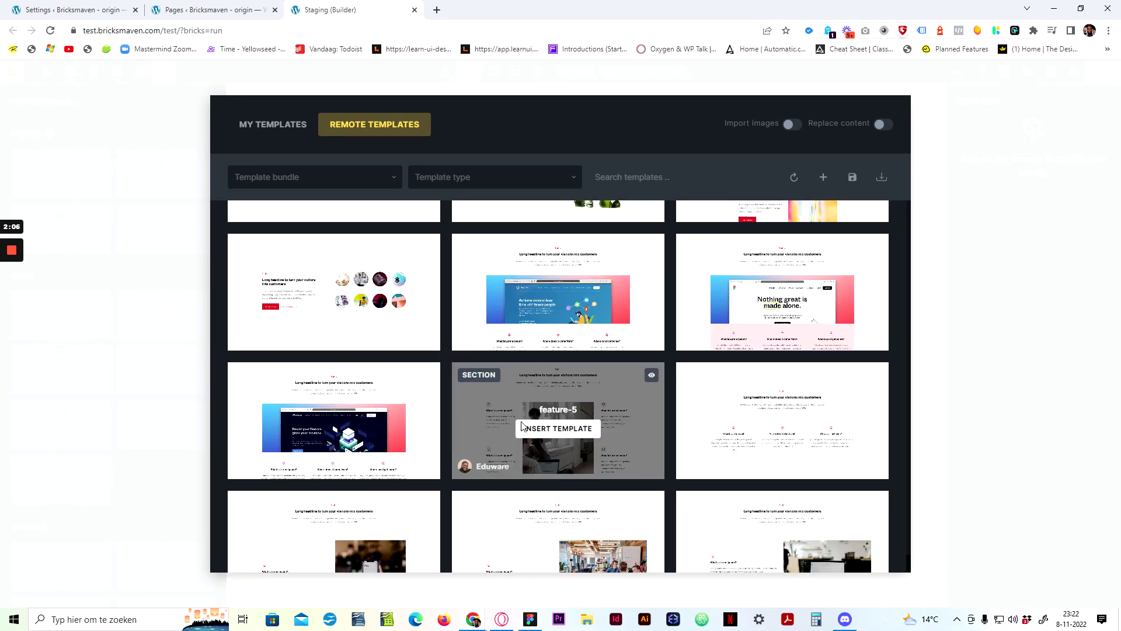
scroll(672, 401, "down", 10)
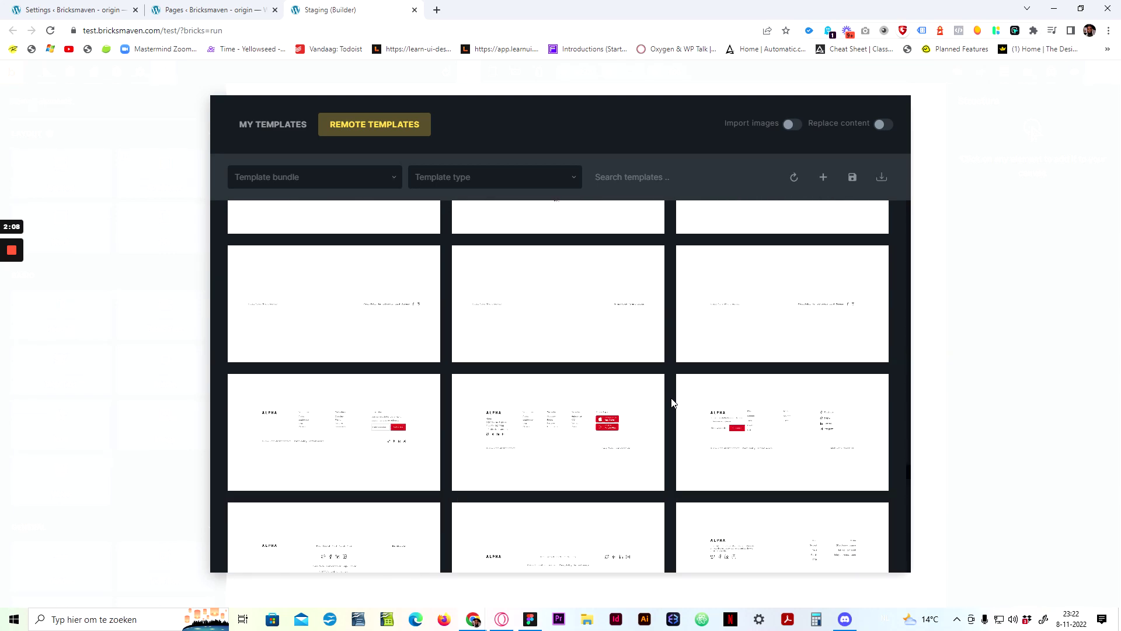
scroll(672, 401, "up", 10)
scroll(671, 402, "up", 5)
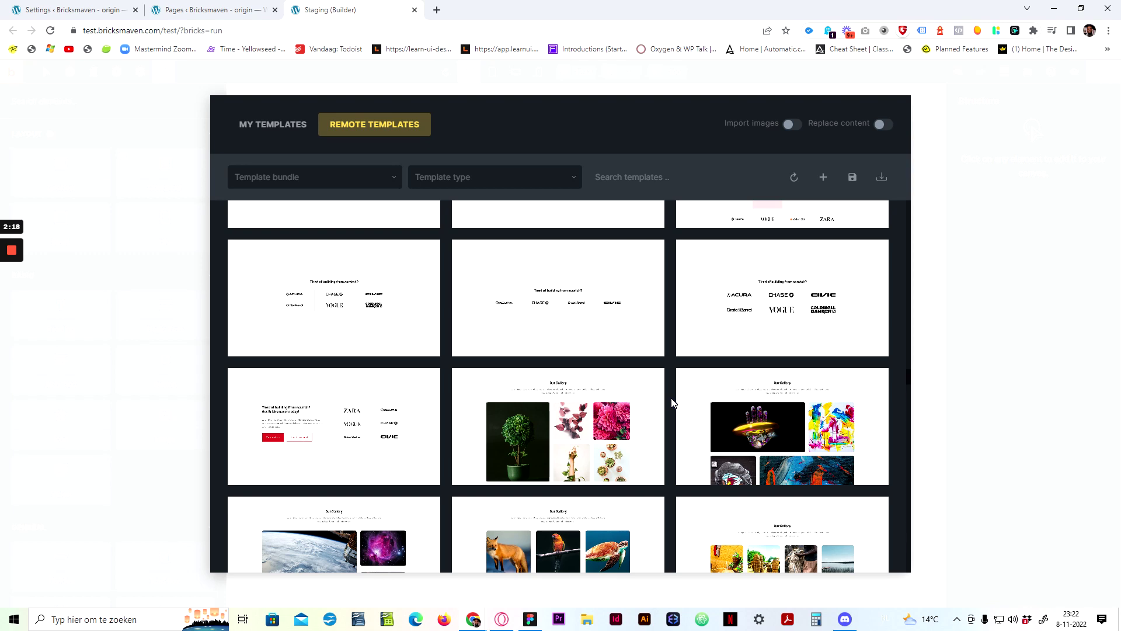
scroll(654, 402, "up", 6)
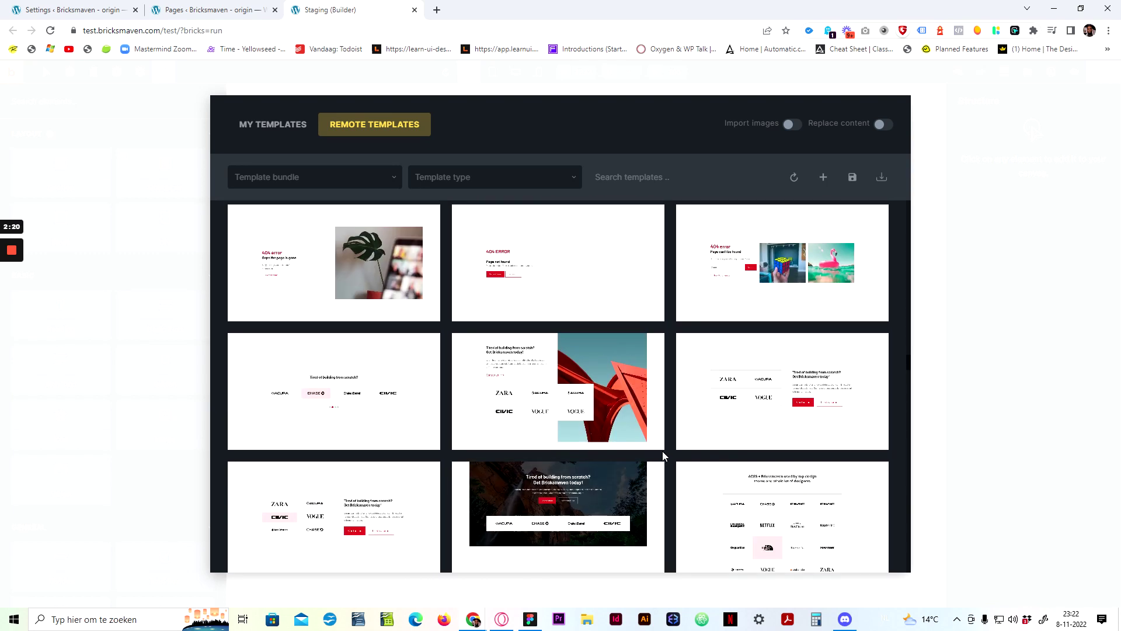
scroll(665, 449, "up", 10)
scroll(669, 447, "up", 10)
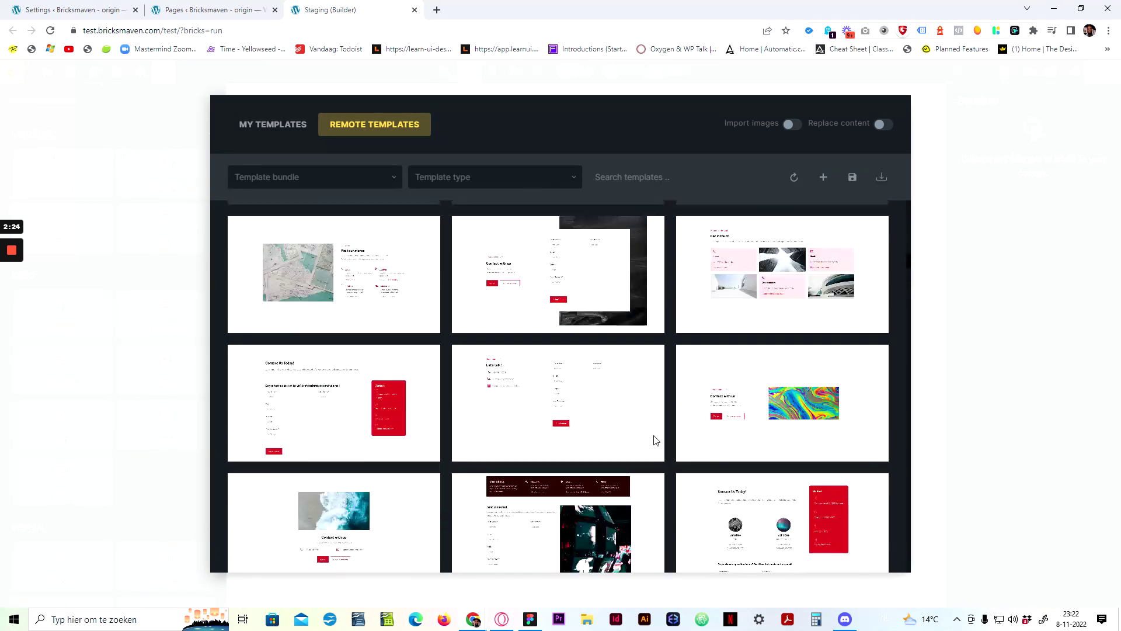
left_click(352, 188)
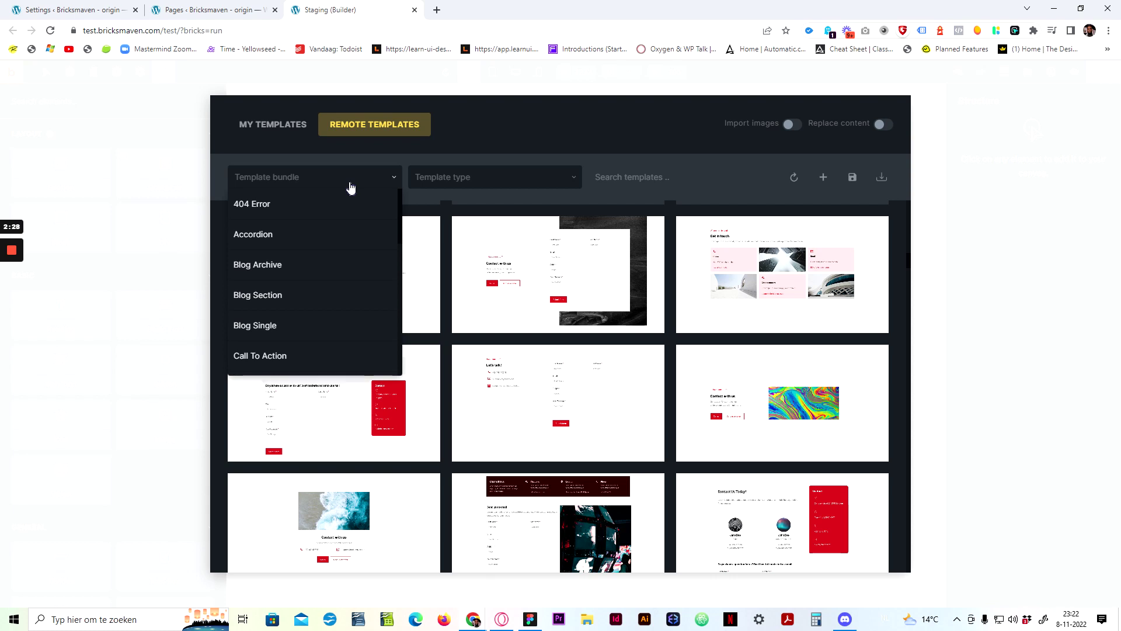
Filter the remote templates by the Hero template bundle.
scroll(255, 250, "down", 8)
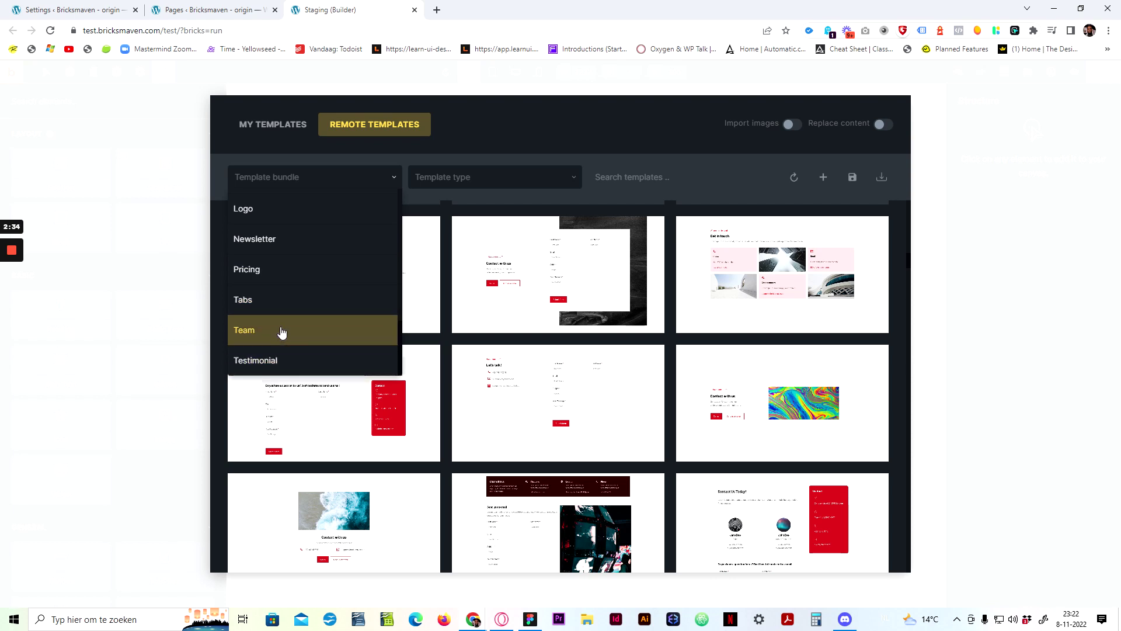
scroll(280, 317, "up", 4)
scroll(279, 317, "up", 5)
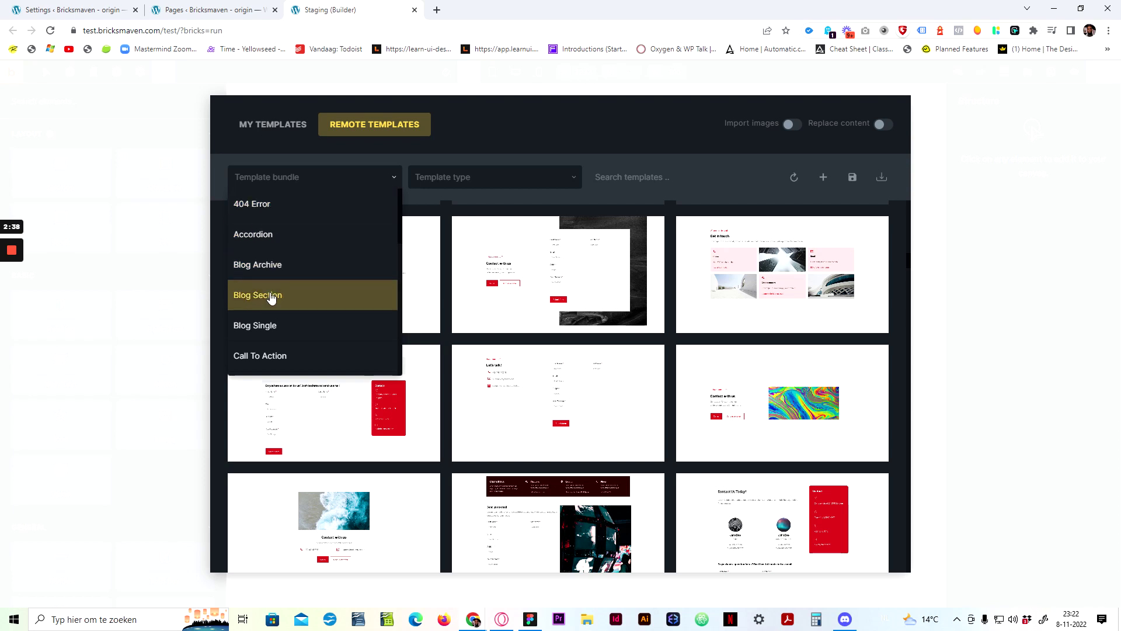
scroll(277, 310, "down", 5)
scroll(302, 326, "down", 3)
left_click(295, 260)
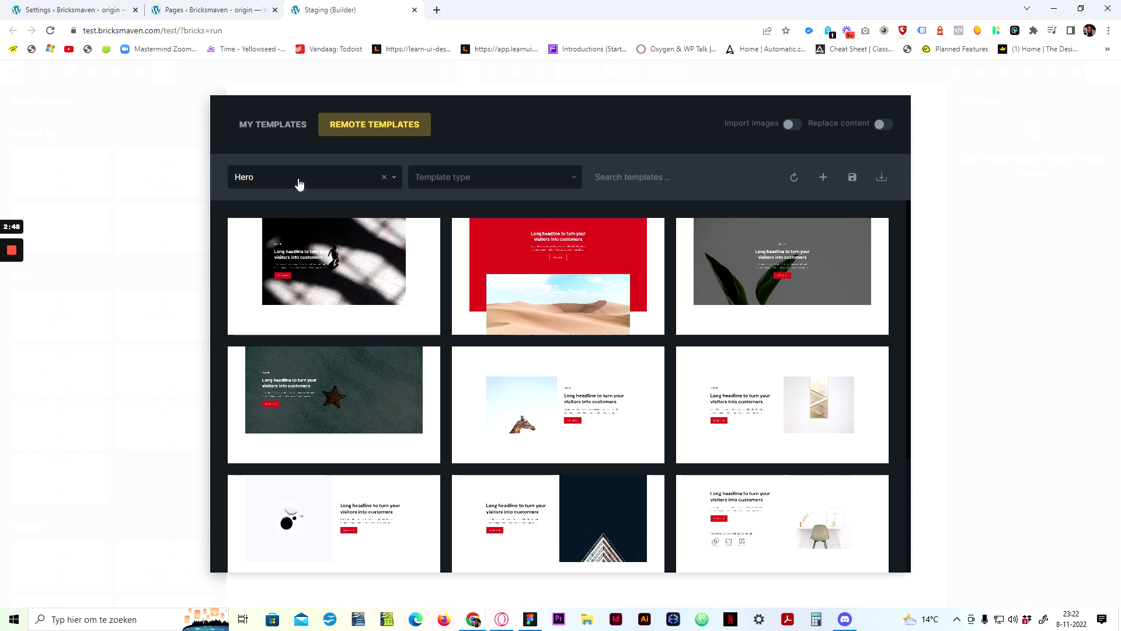
Switch on Import images and browse the Hero template designs.
left_click(299, 185)
left_click(290, 204)
mouse_move(324, 249)
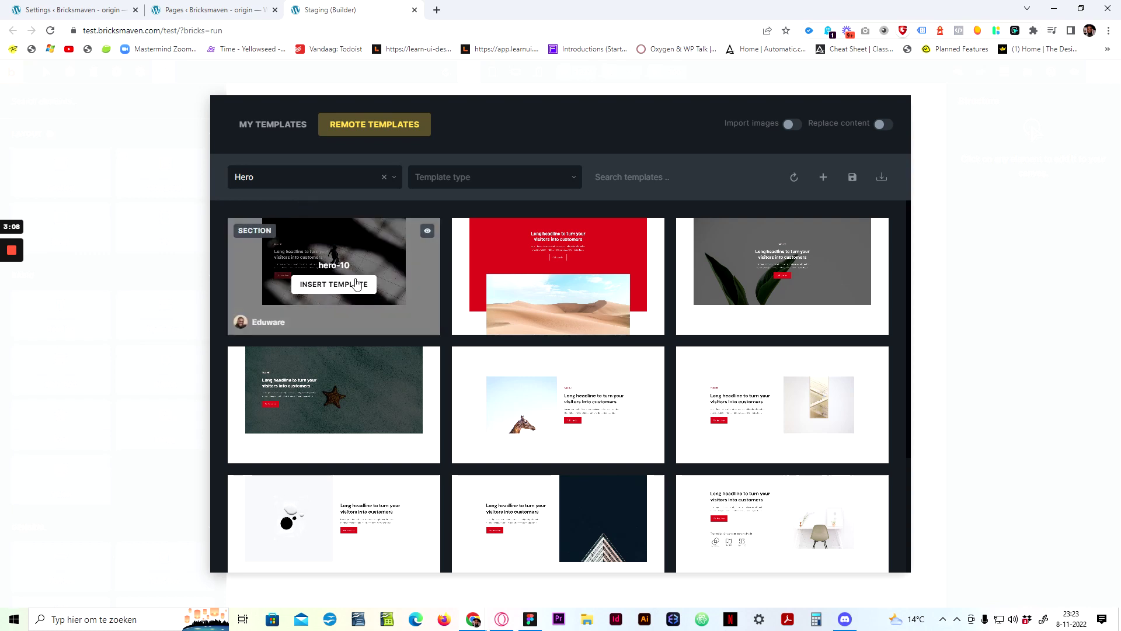
scroll(558, 292, "down", 3)
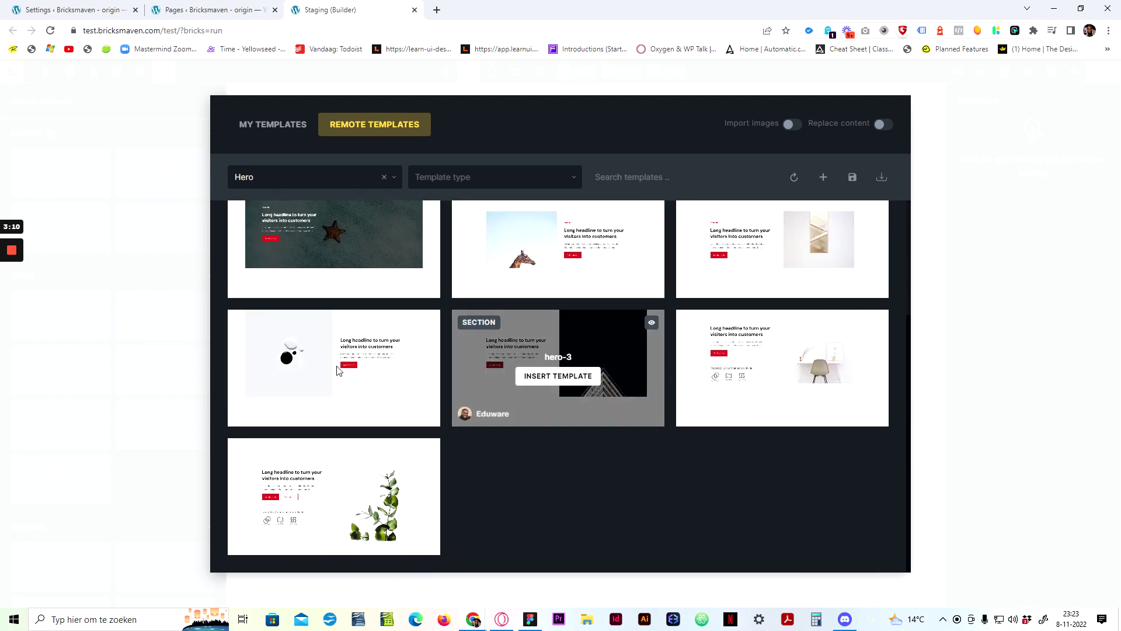
scroll(312, 409, "up", 3)
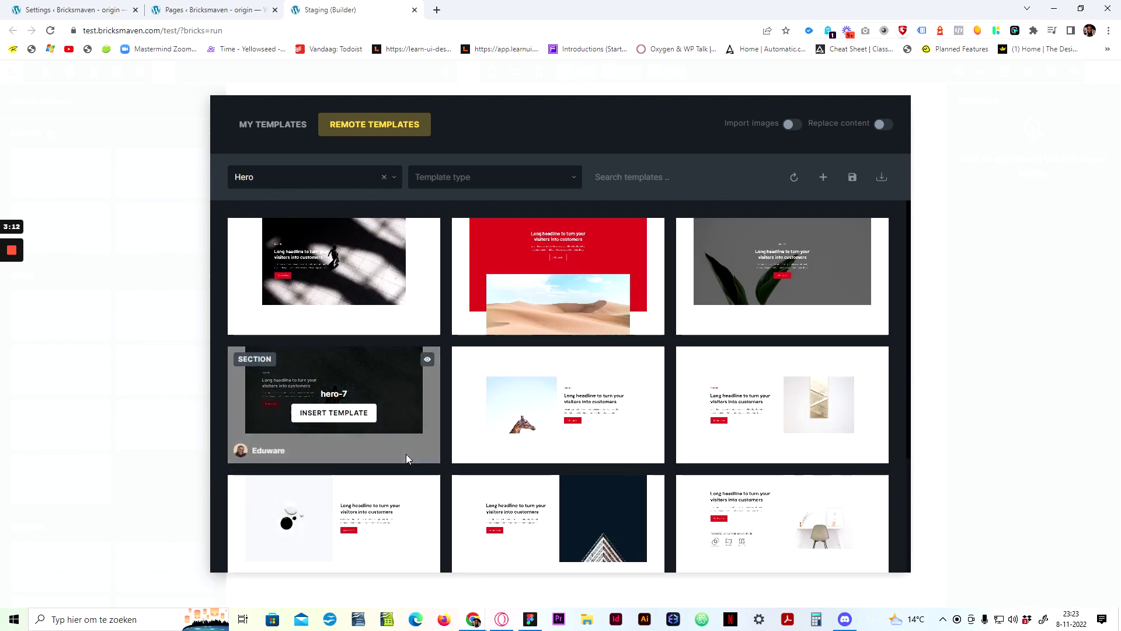
Insert the hero-10 template into the Staging page.
scroll(405, 453, "down", 3)
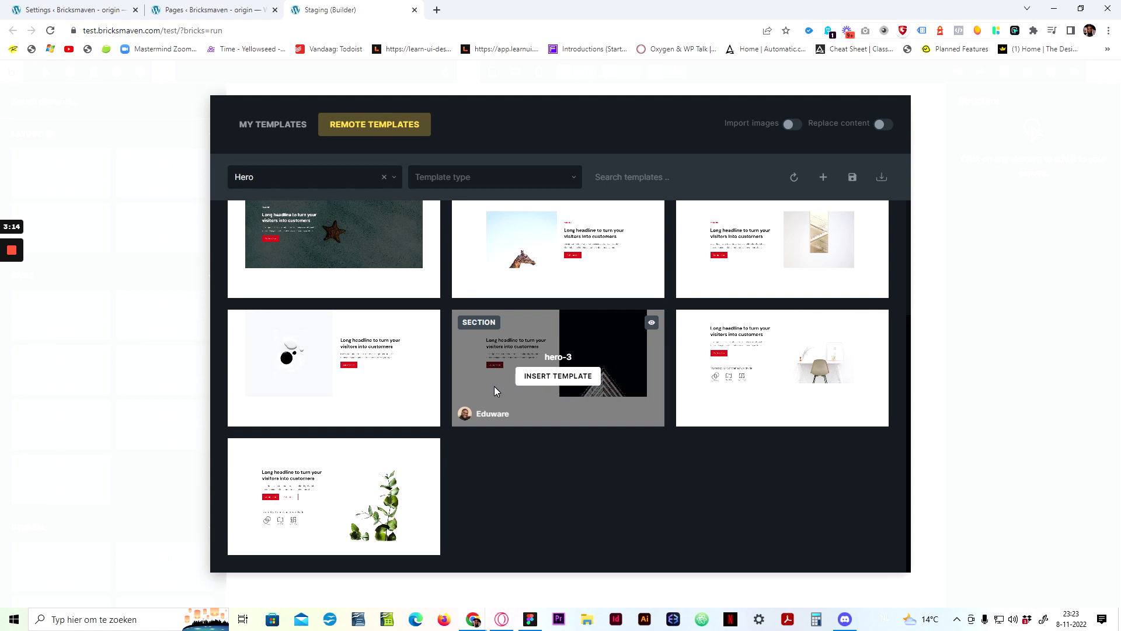
scroll(492, 386, "up", 3)
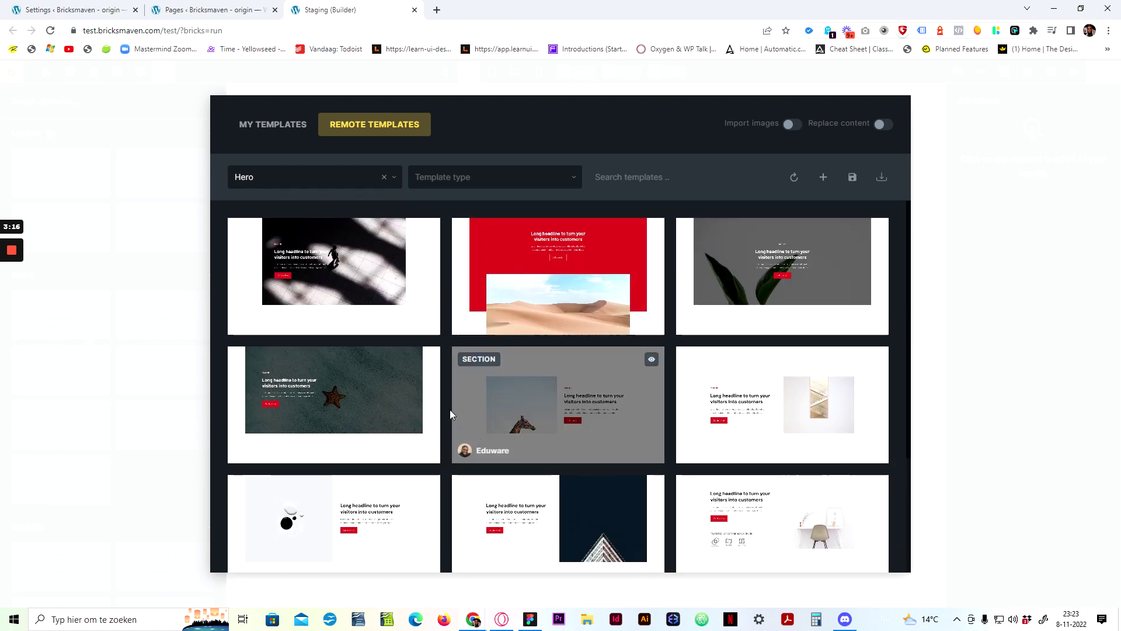
mouse_move(333, 318)
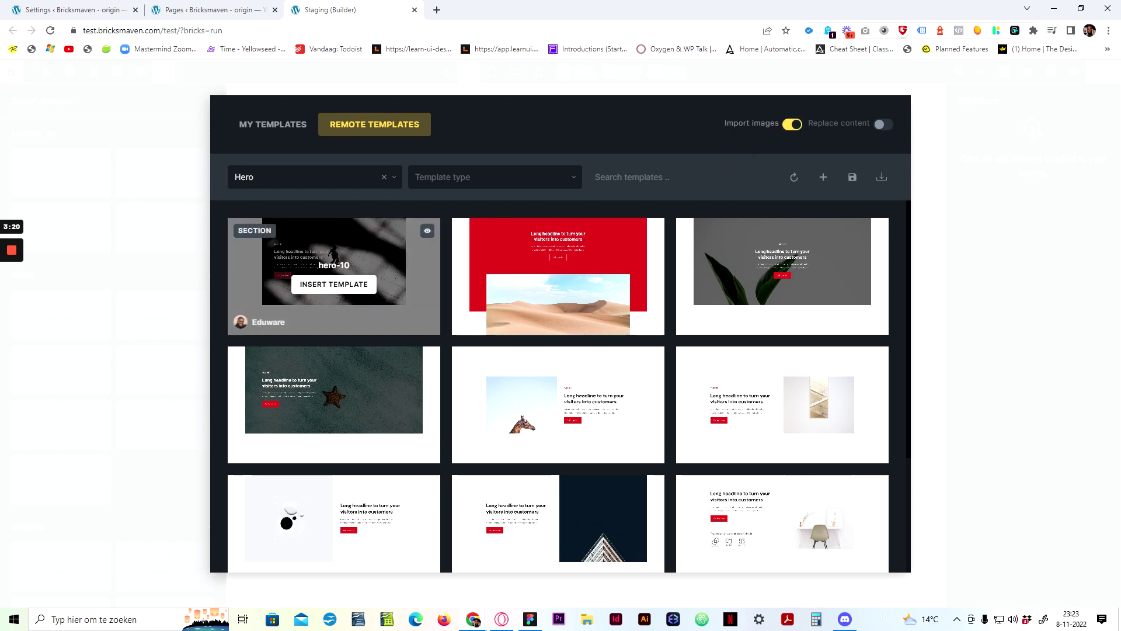
left_click(367, 292)
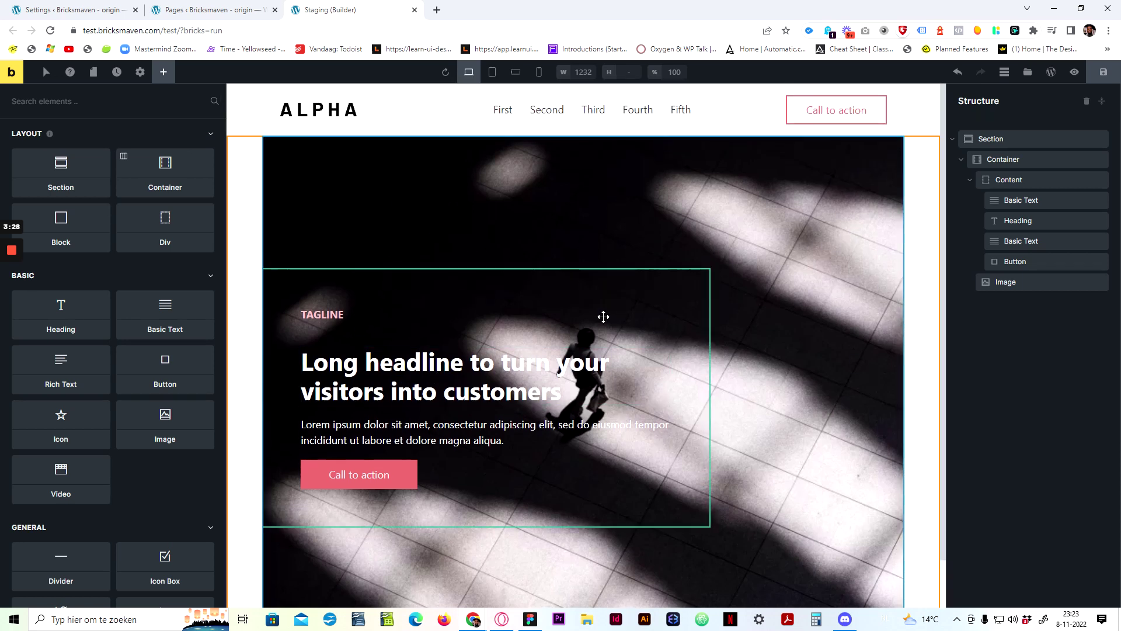
Scroll the canvas to check the hero-10 tagline, headline, text and Call to action button.
scroll(771, 385, "down", 1)
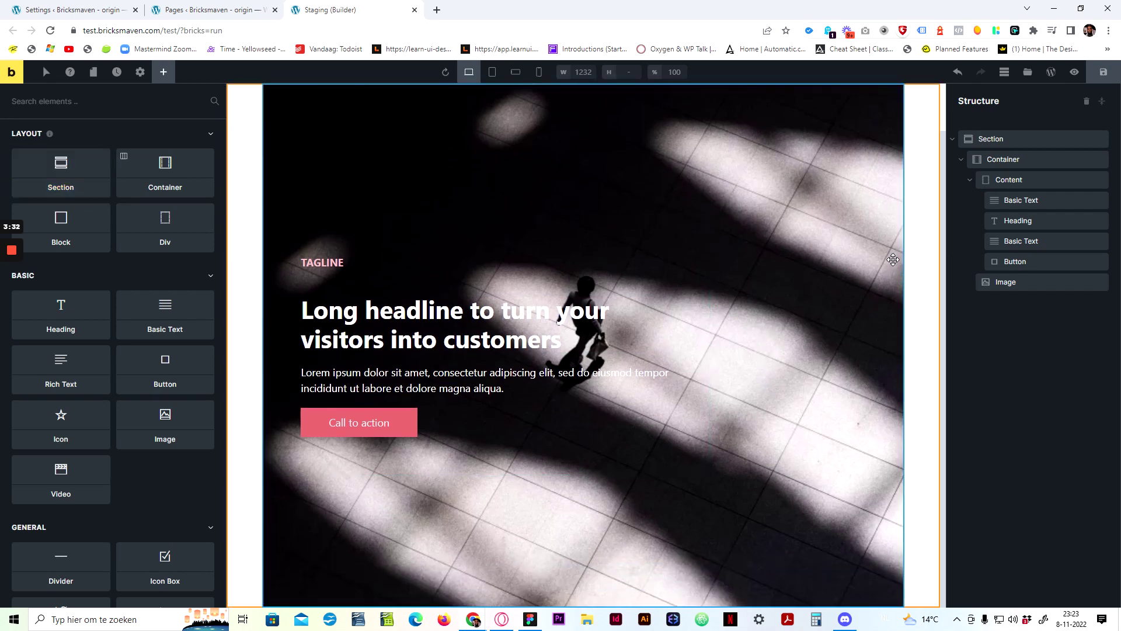
scroll(899, 260, "up", 1)
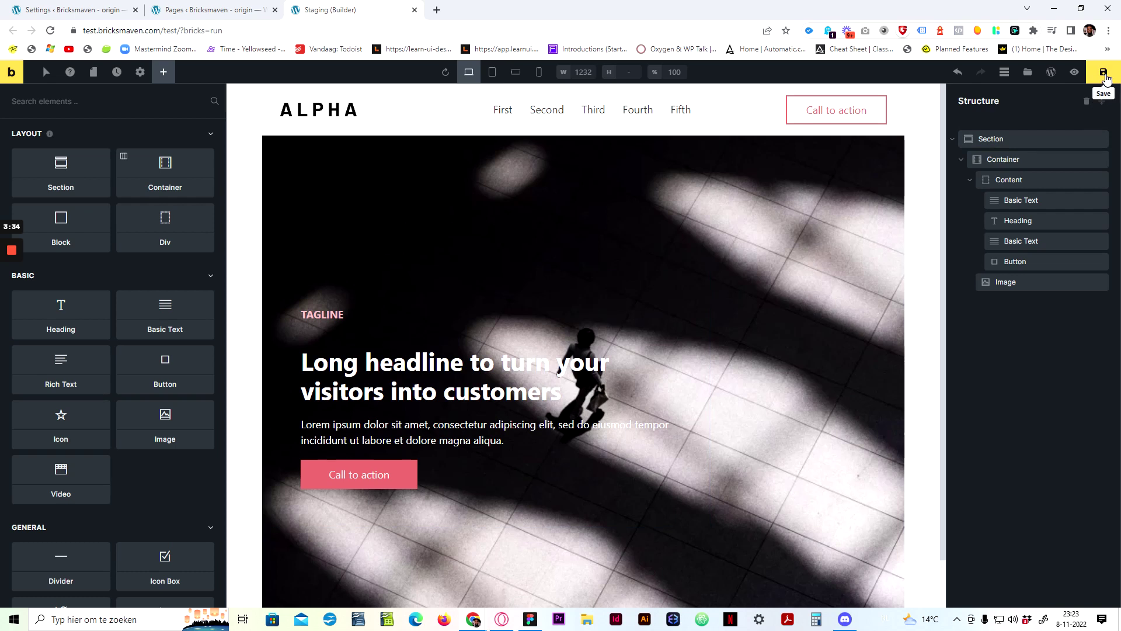
Preview the page, view the live hero-10 frontend in a new tab, then resume editing.
left_click(1074, 73)
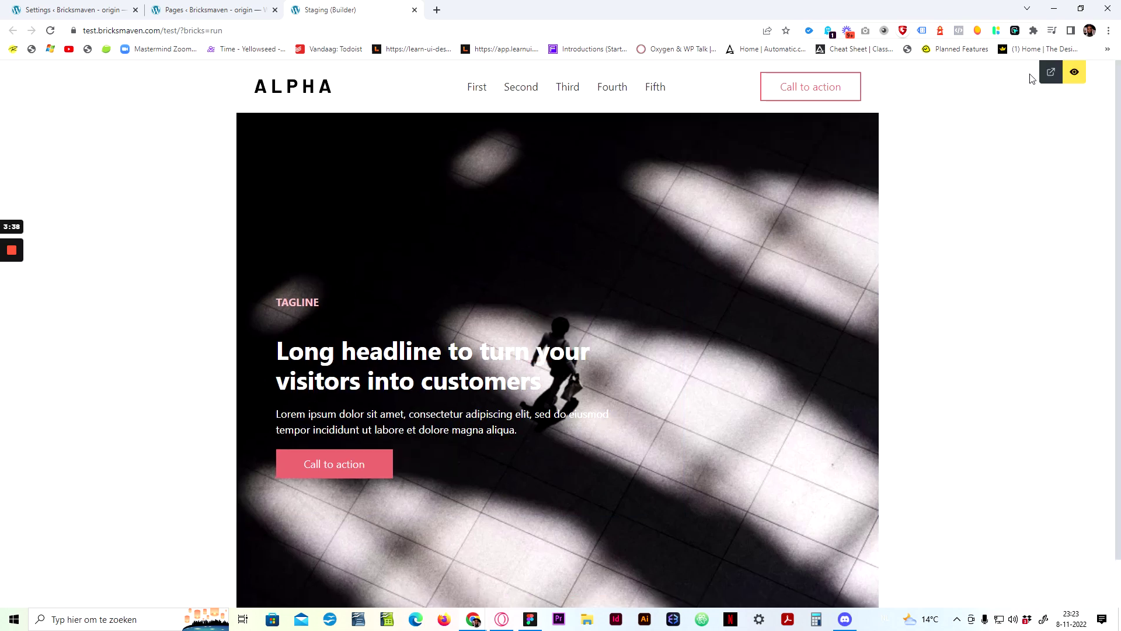
left_click(1051, 72)
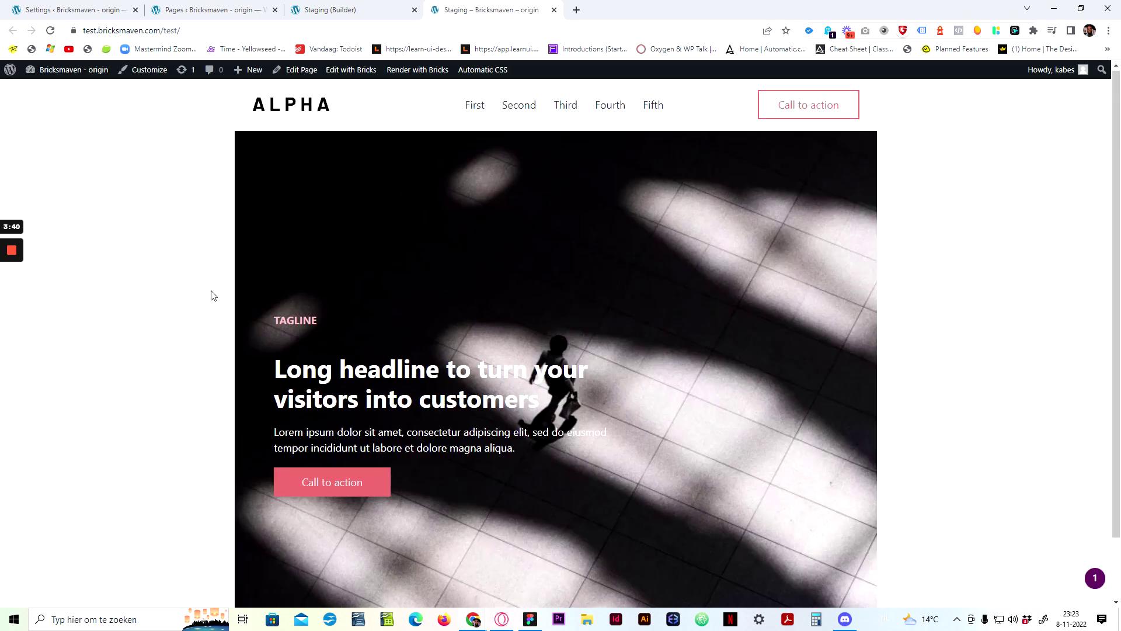
scroll(211, 295, "down", 1)
scroll(421, 307, "up", 1)
scroll(422, 308, "down", 1)
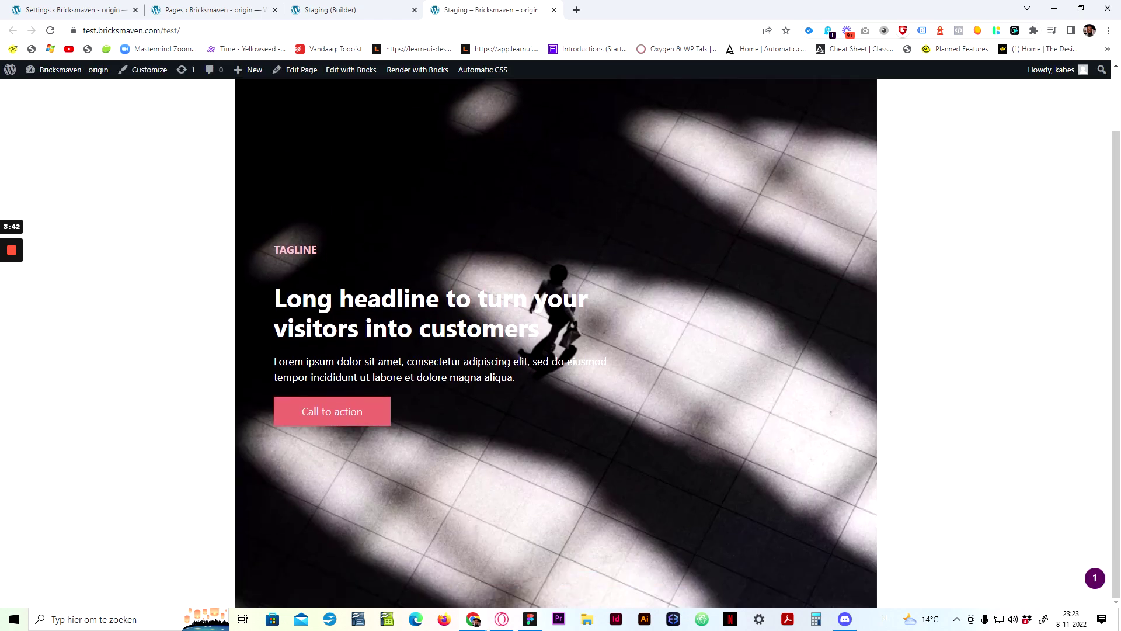
scroll(408, 187, "up", 1)
scroll(702, 567, "down", 1)
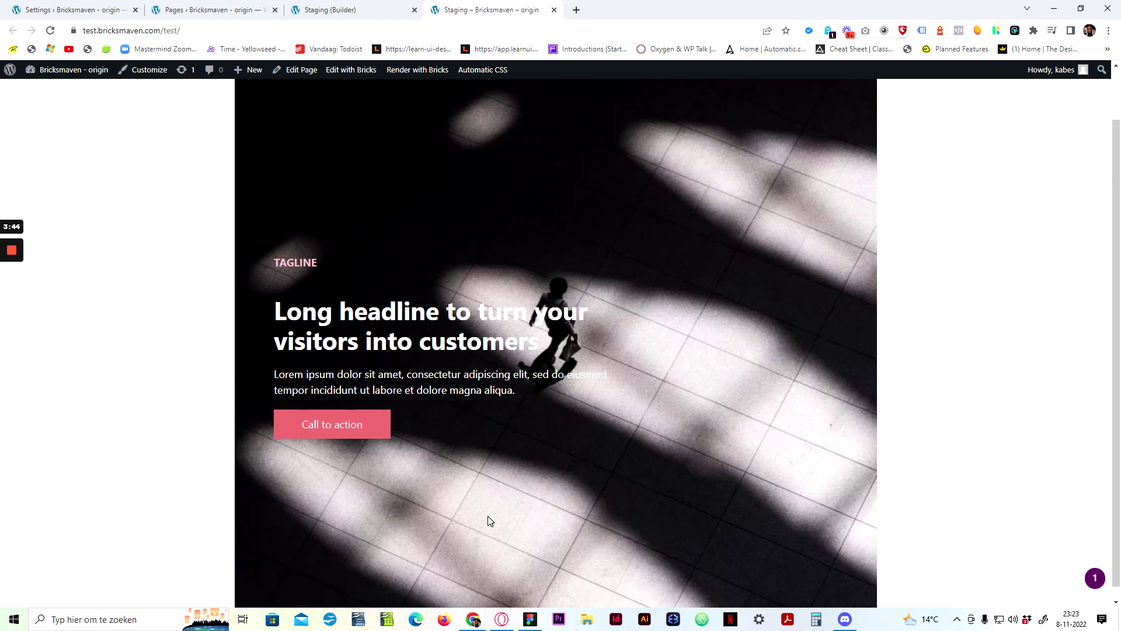
scroll(488, 514, "up", 1)
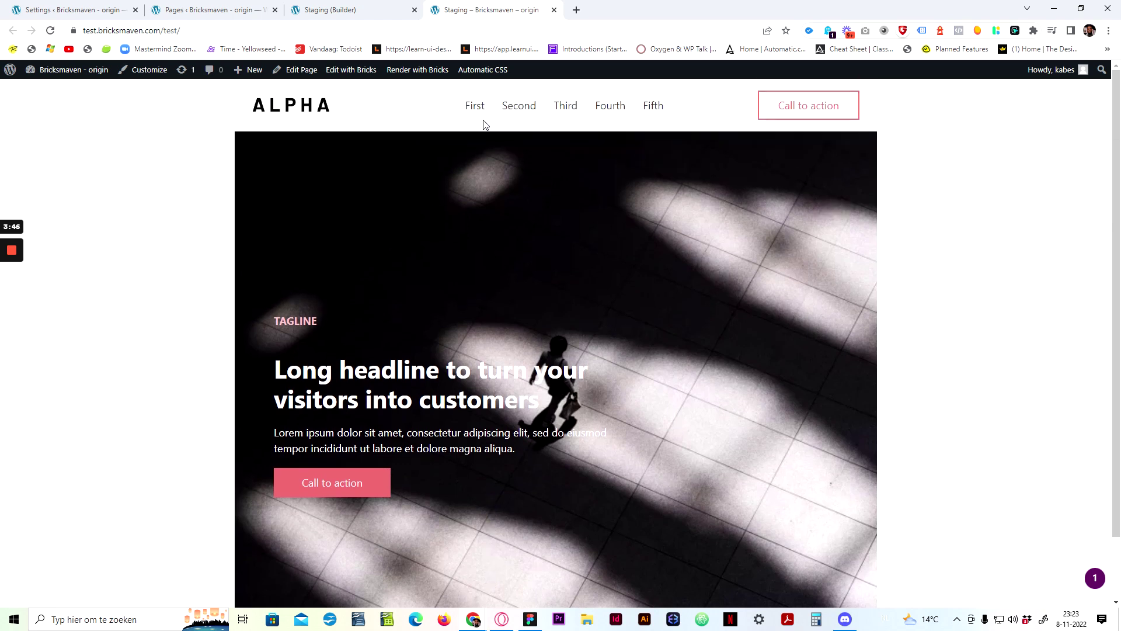
left_click(363, 9)
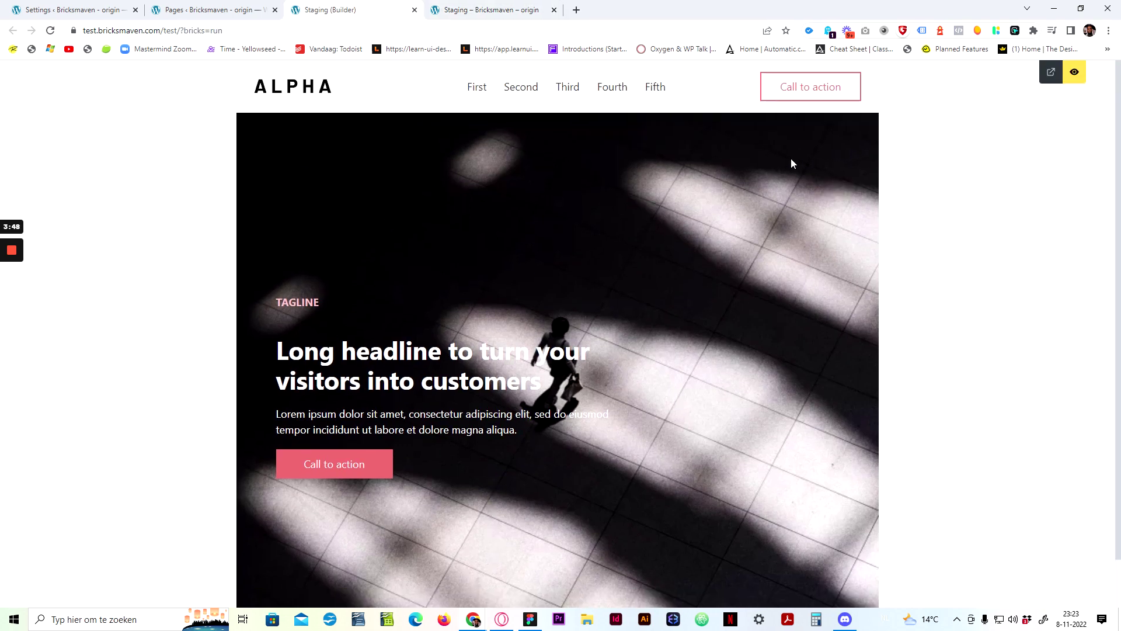
left_click(1074, 71)
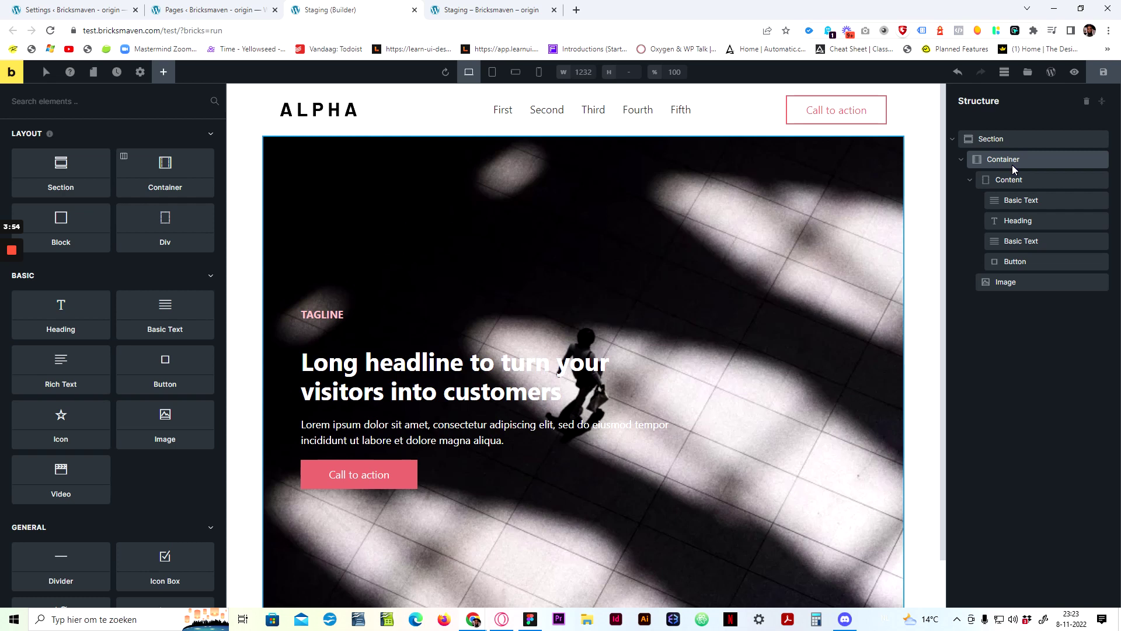
Inspect the hero-10-container class on the Container and hero-10 class with style settings on the Section.
left_click(993, 160)
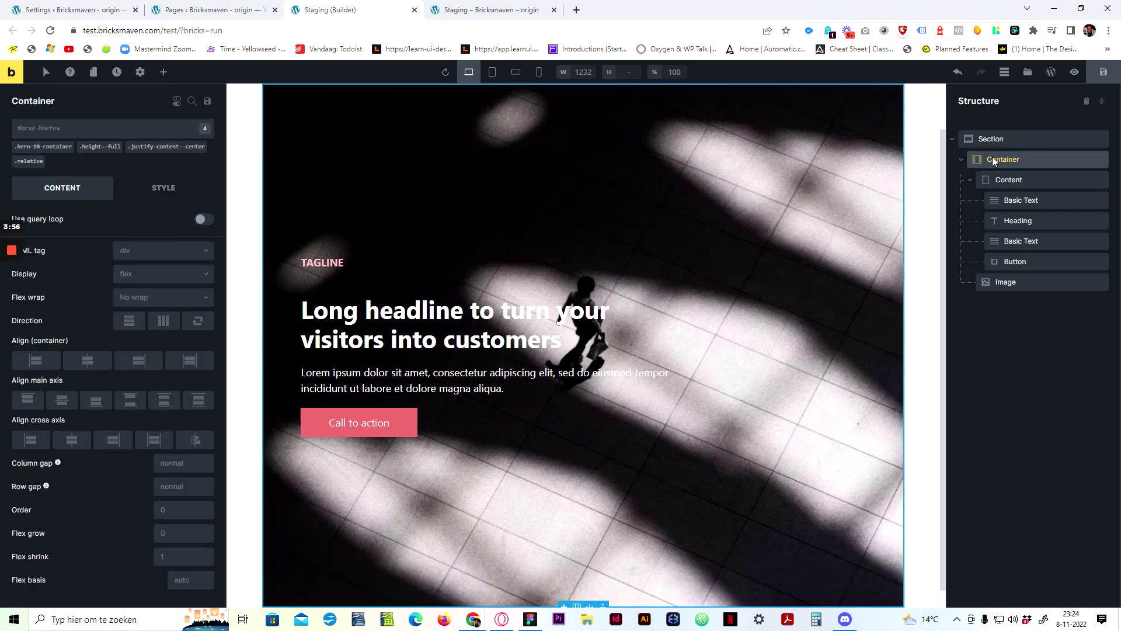
left_click(33, 147)
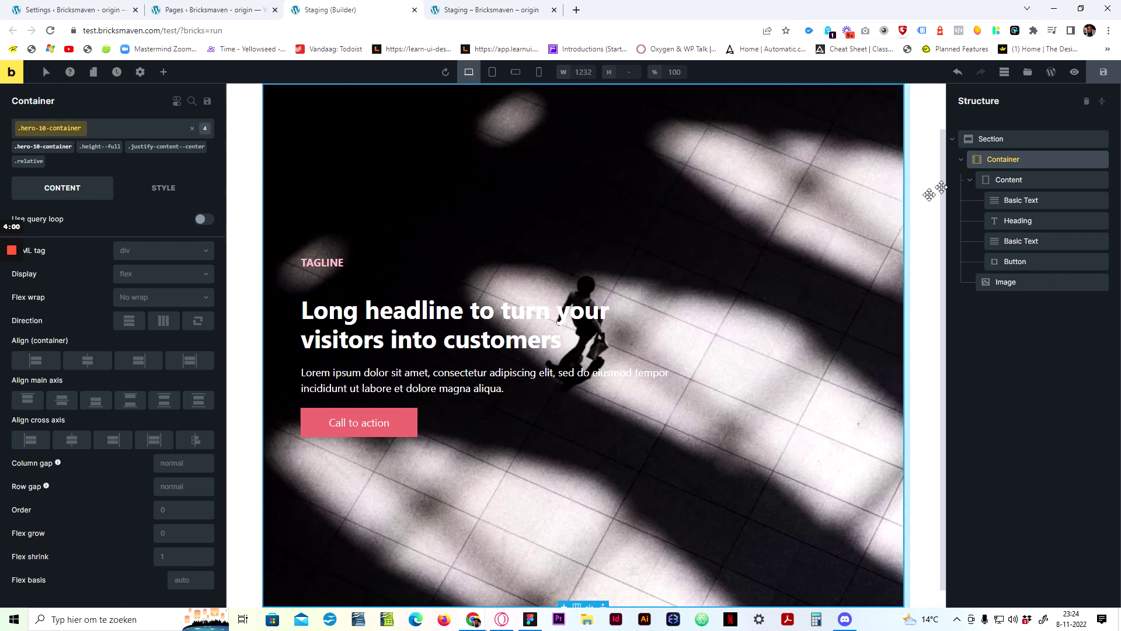
left_click(1008, 139)
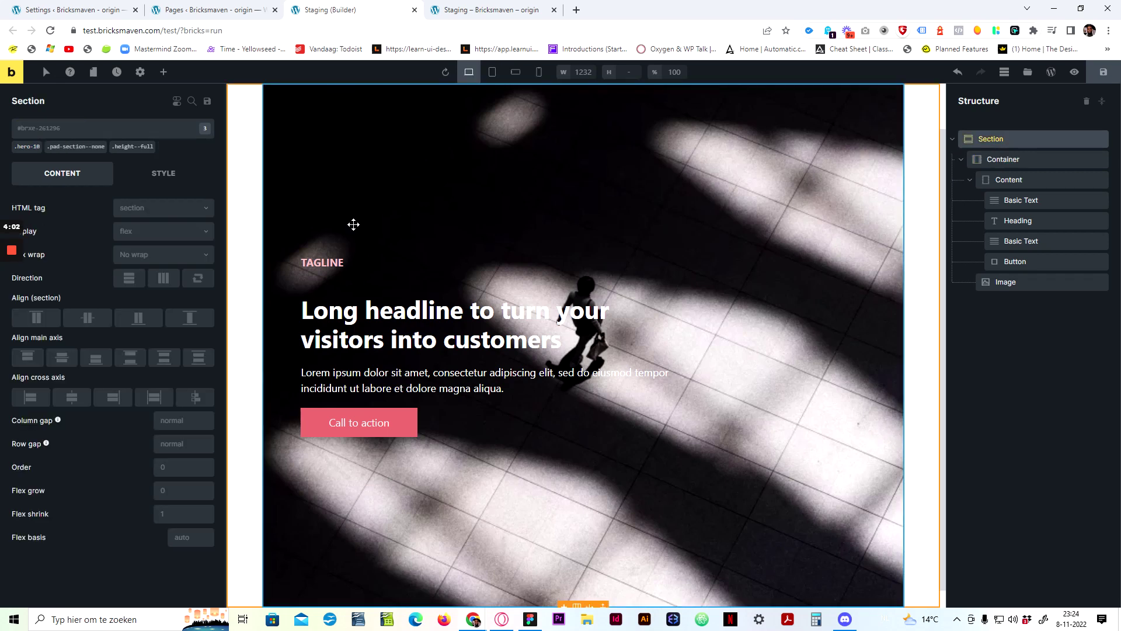
scroll(409, 234, "up", 1)
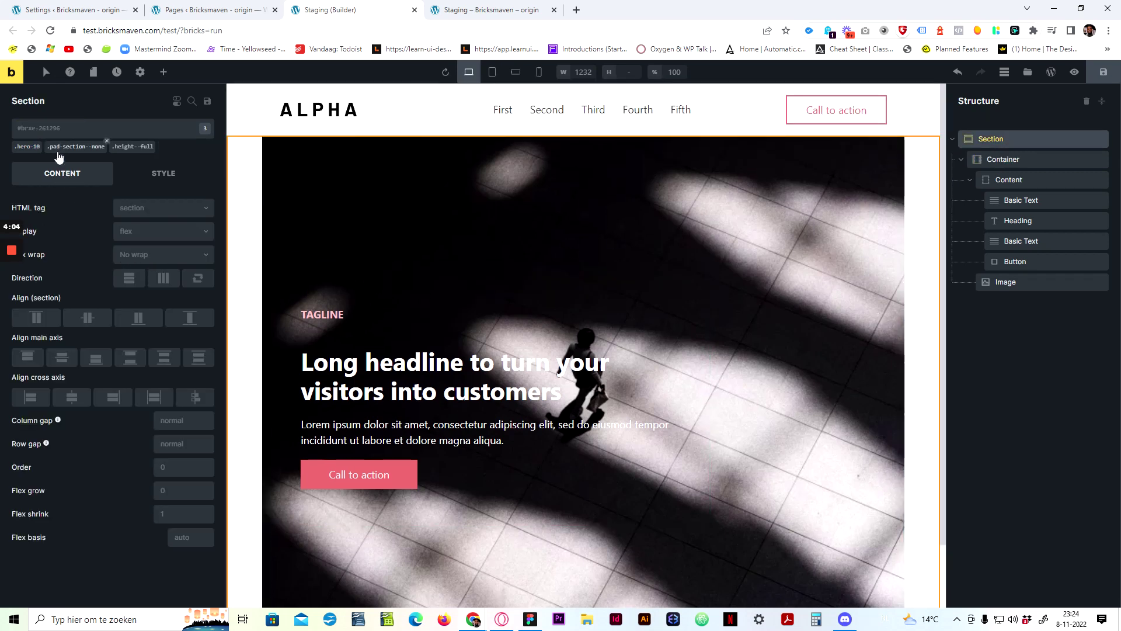
left_click(28, 147)
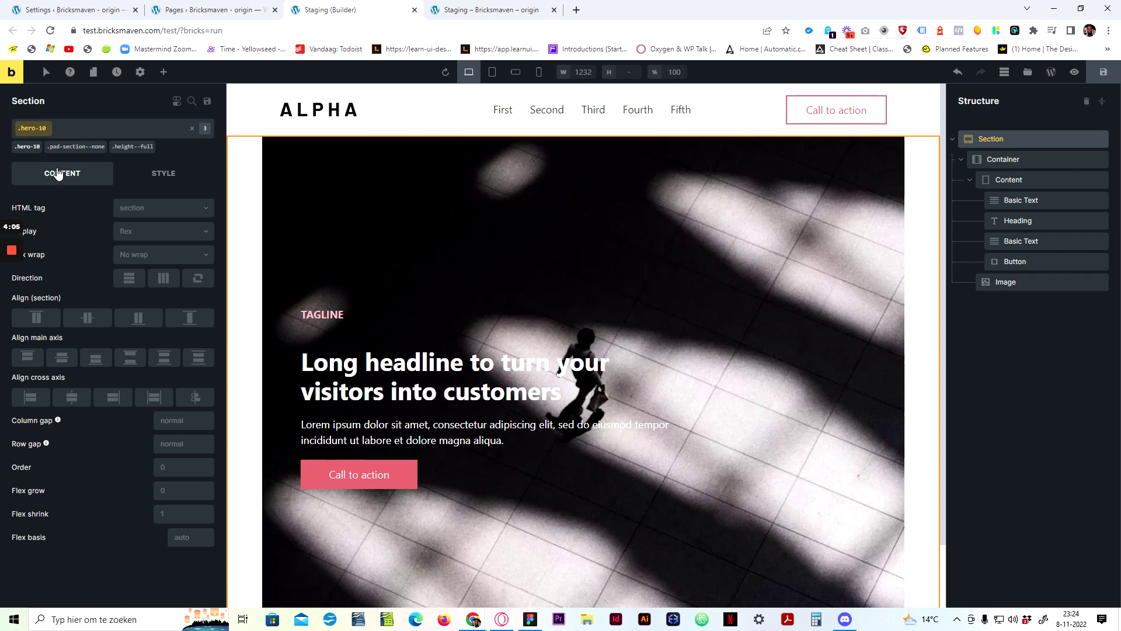
left_click(133, 184)
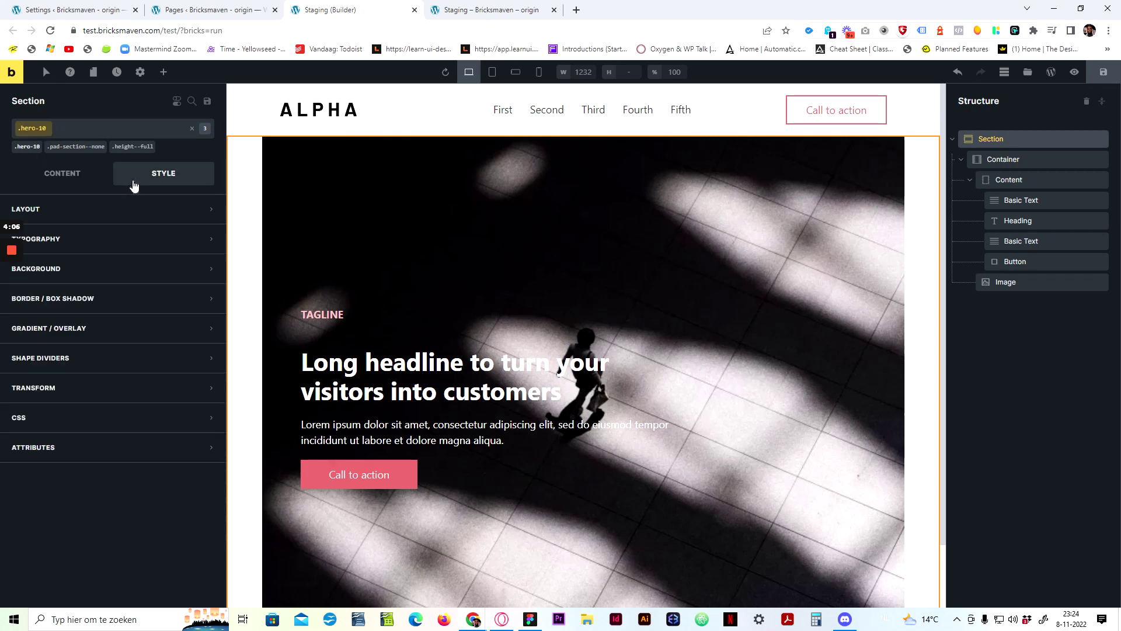
left_click(1026, 160)
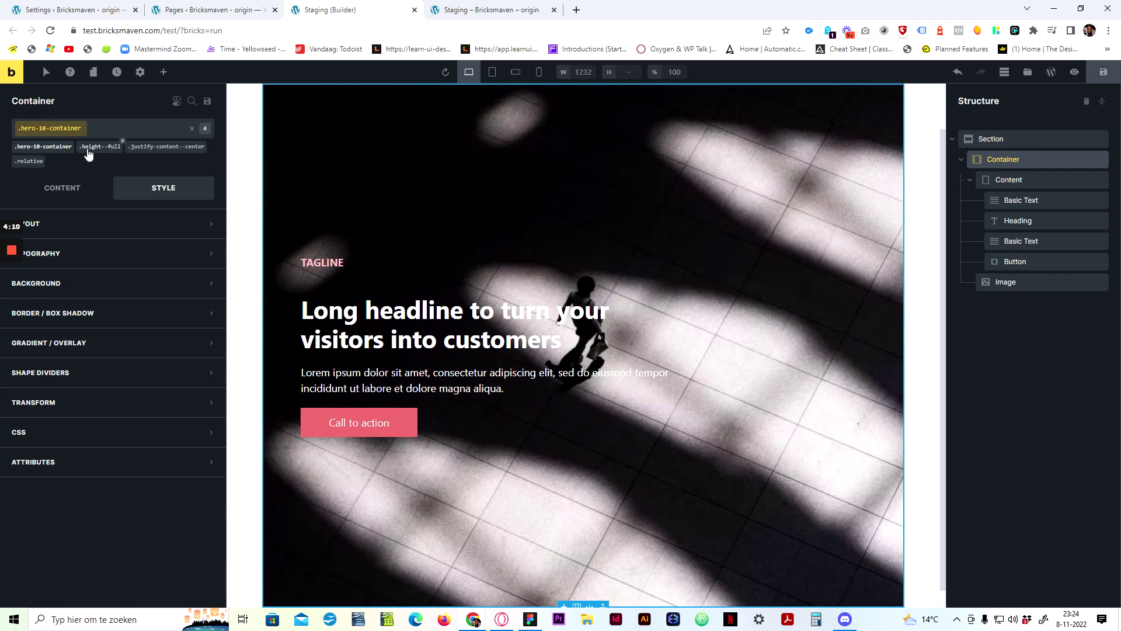
left_click(96, 146)
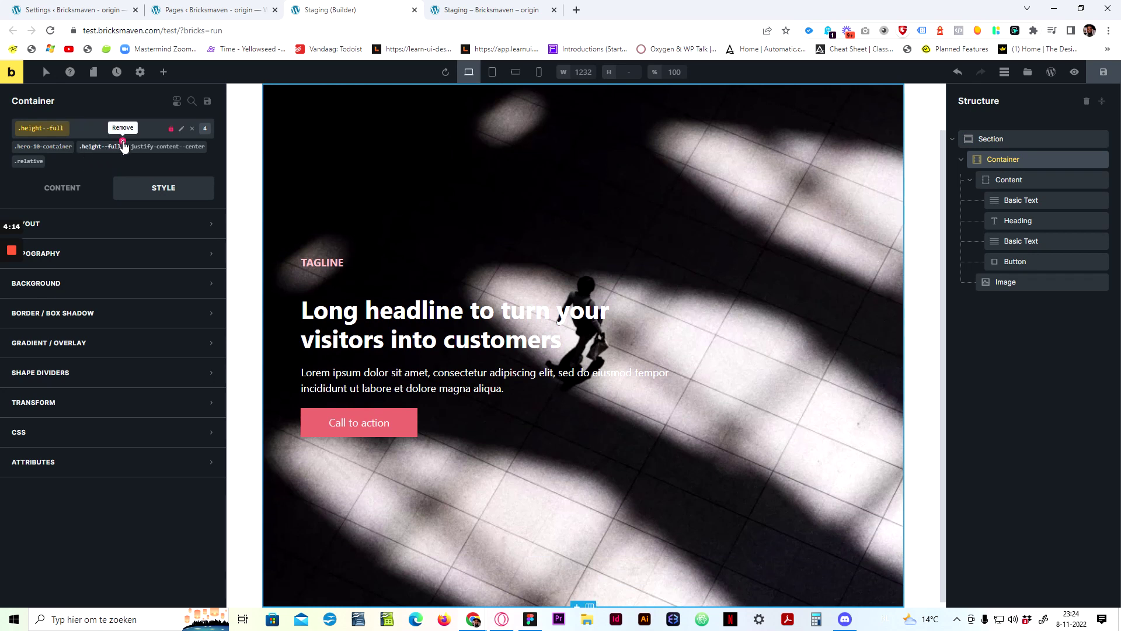
left_click(123, 142)
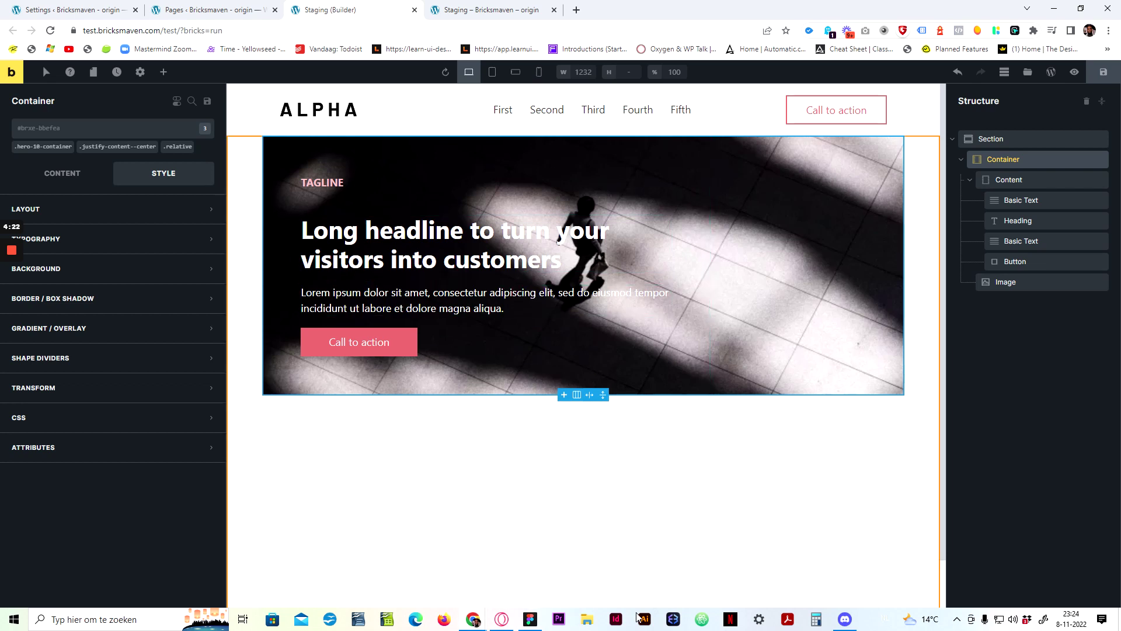
scroll(420, 513, "down", 1)
scroll(420, 471, "up", 1)
key("ctrl+z")
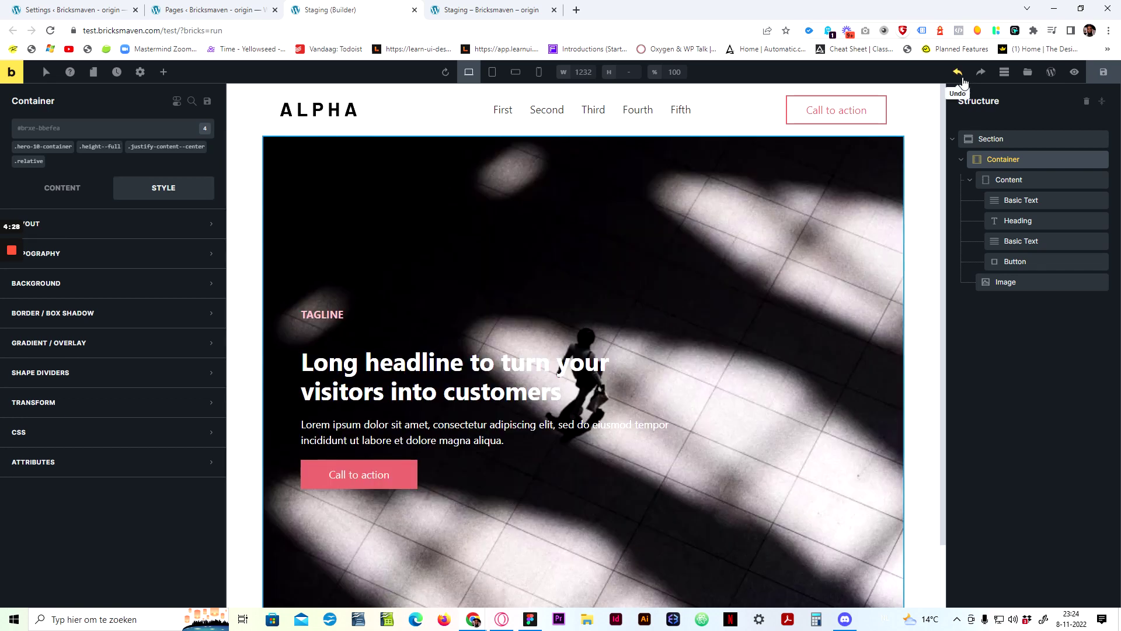